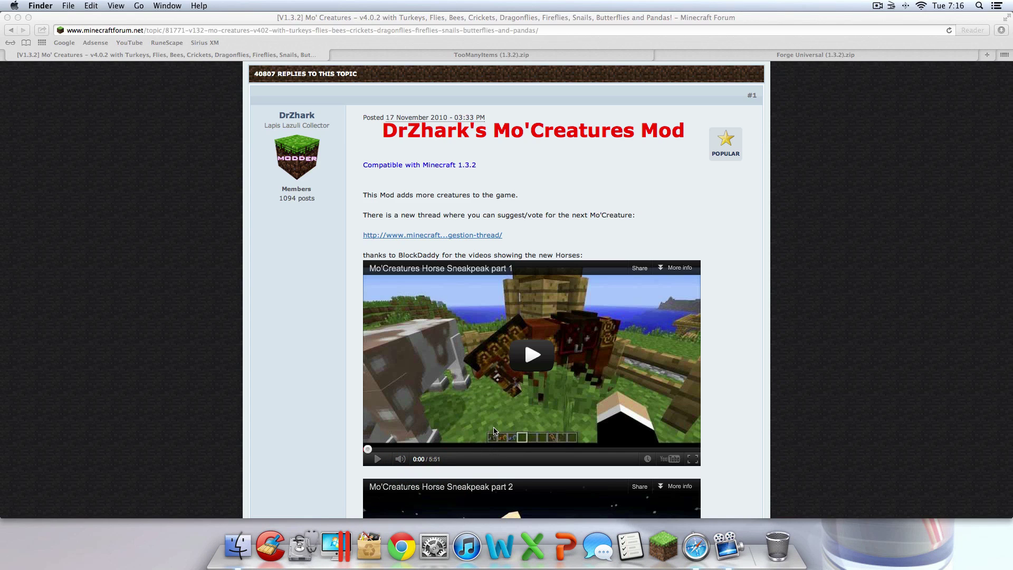
Step: Bring the Mo'Creatures forum post forward and highlight its Minecraft 1.3.2 compatibility note
{"action": "left_click", "coordinate": [501, 134]}
{"action": "left_click_drag", "start_coordinate": [423, 165], "coordinate": [488, 164]}
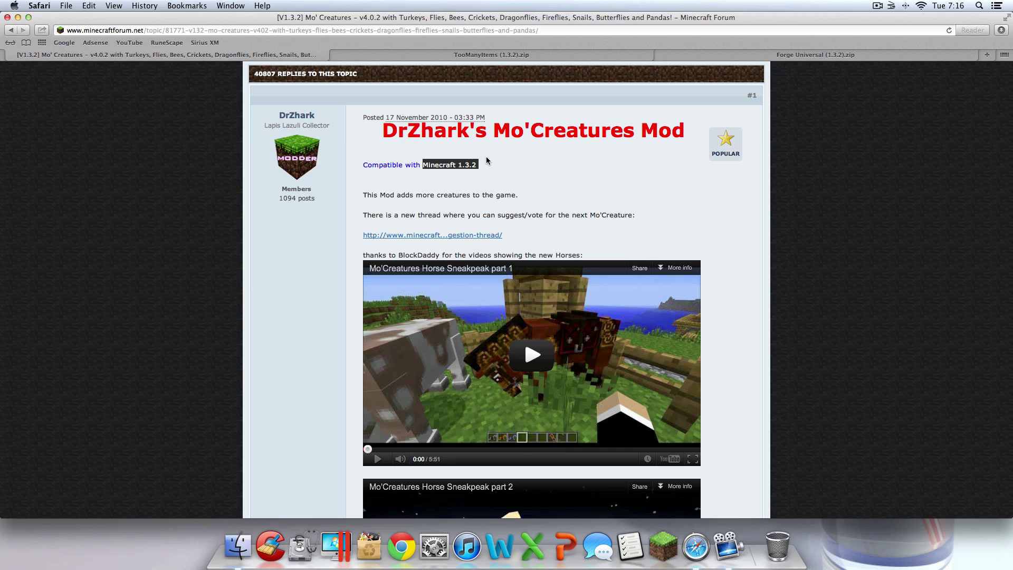
{"action": "left_click", "coordinate": [487, 153]}
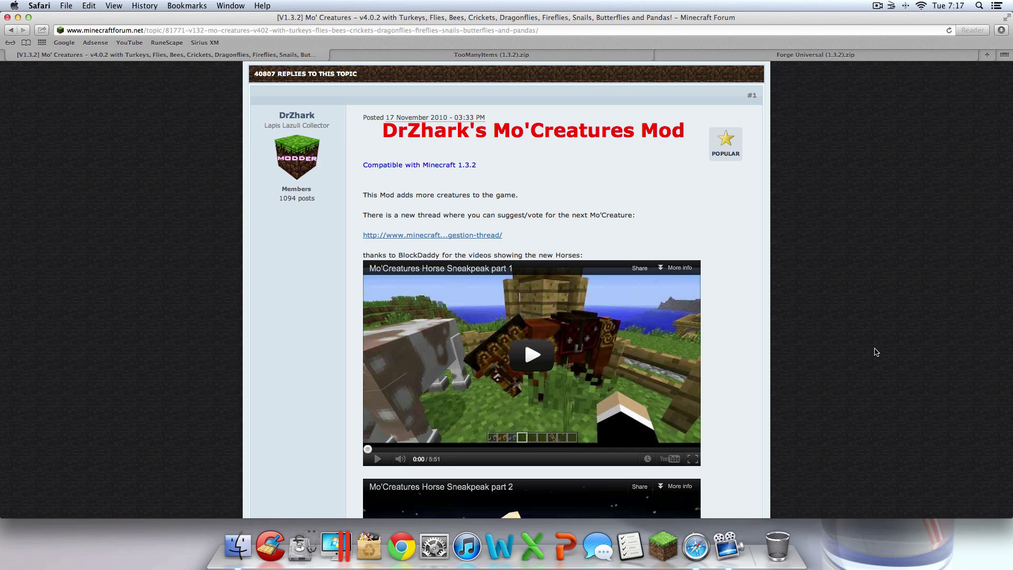
Step: Switch over to the running Minecraft game from the Dock
{"action": "left_click", "coordinate": [666, 546]}
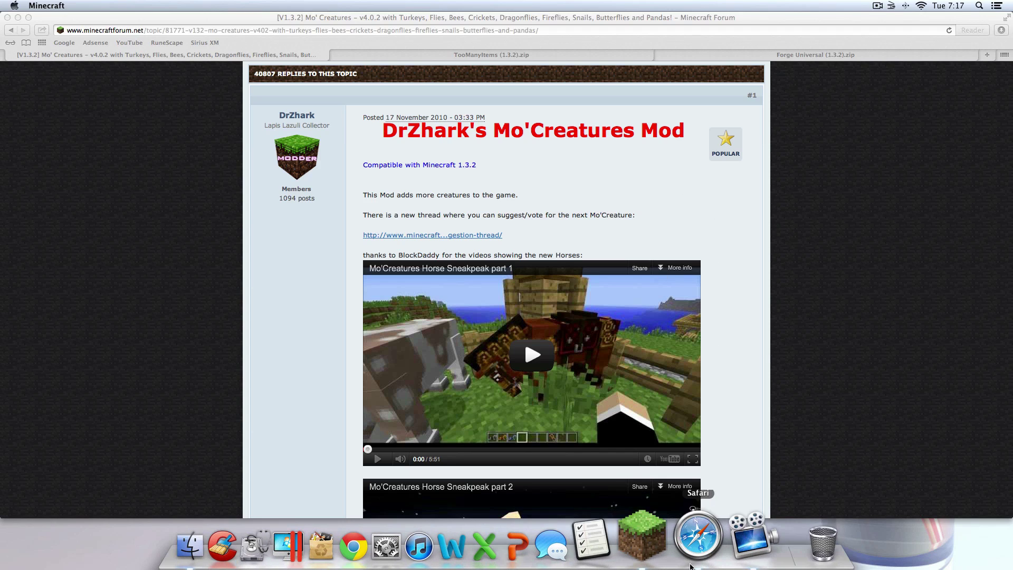
{"action": "left_click", "coordinate": [673, 561]}
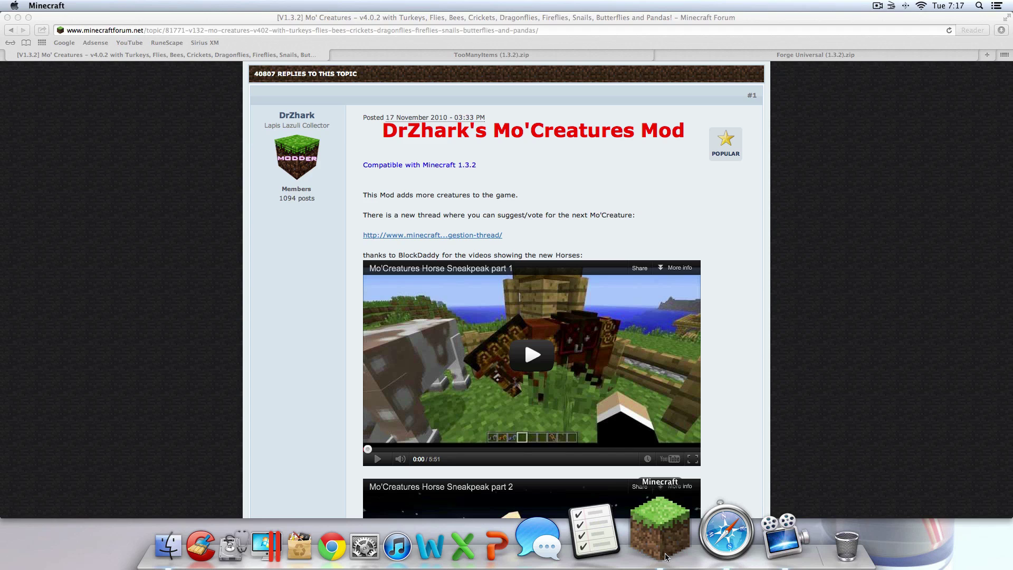
{"action": "left_click", "coordinate": [667, 557]}
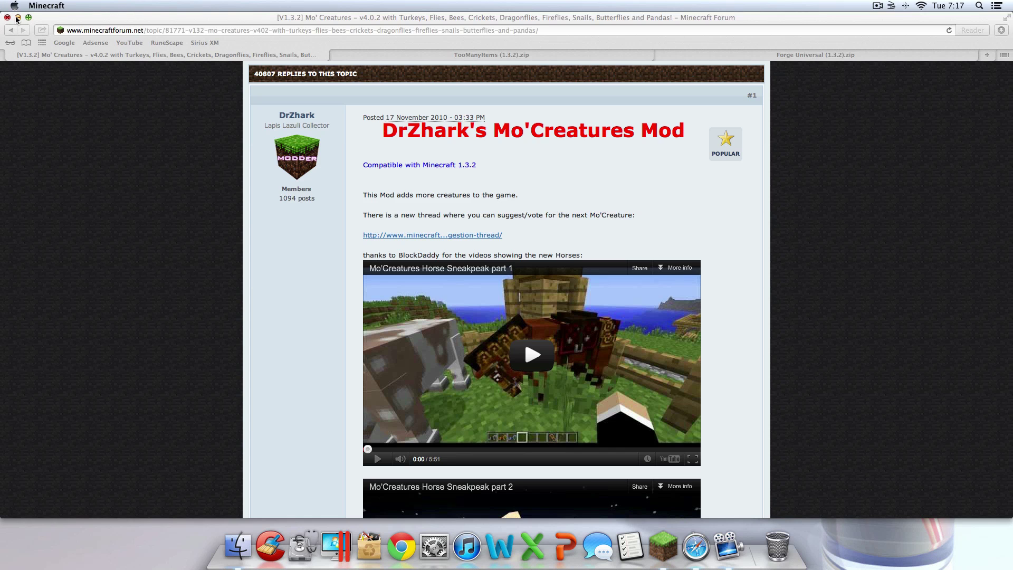
Step: Hide the browser and quit the running Minecraft game from its Dock menu
{"action": "key", "text": "F11"}
{"action": "left_click", "coordinate": [665, 539]}
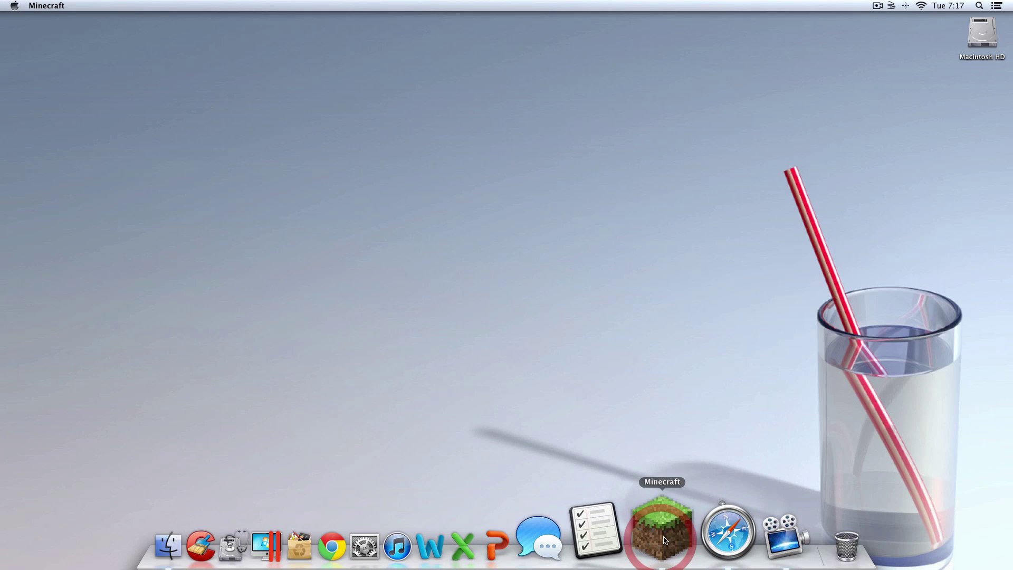
{"action": "right_click", "coordinate": [668, 543]}
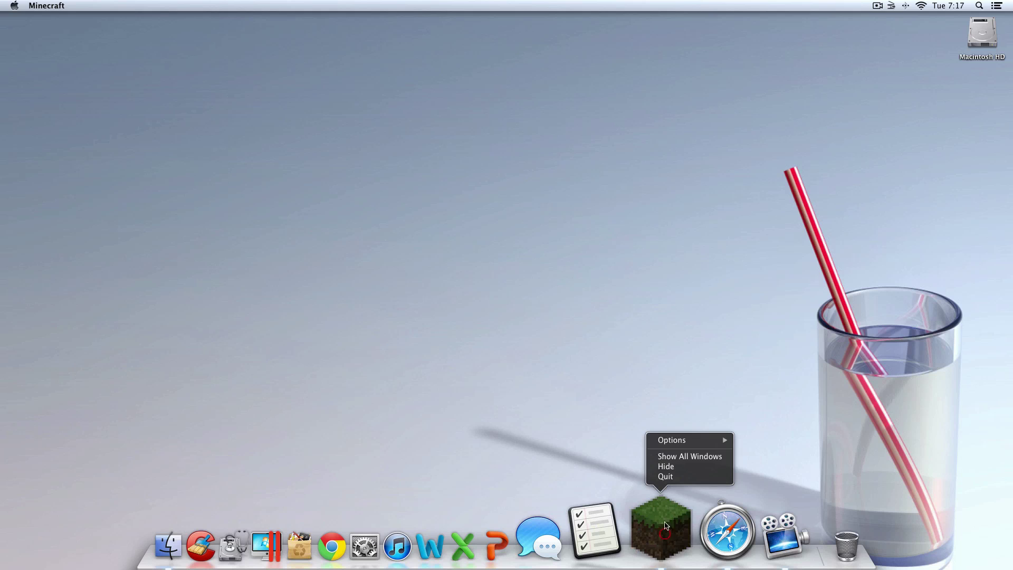
{"action": "left_click", "coordinate": [678, 478]}
{"action": "left_click", "coordinate": [670, 522]}
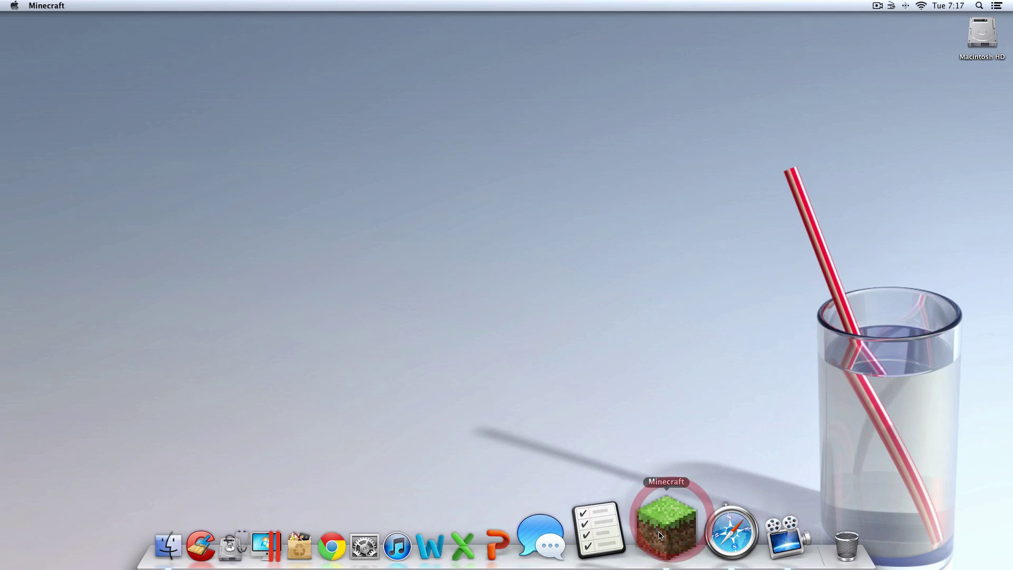
{"action": "right_click", "coordinate": [654, 530]}
{"action": "left_click", "coordinate": [678, 475]}
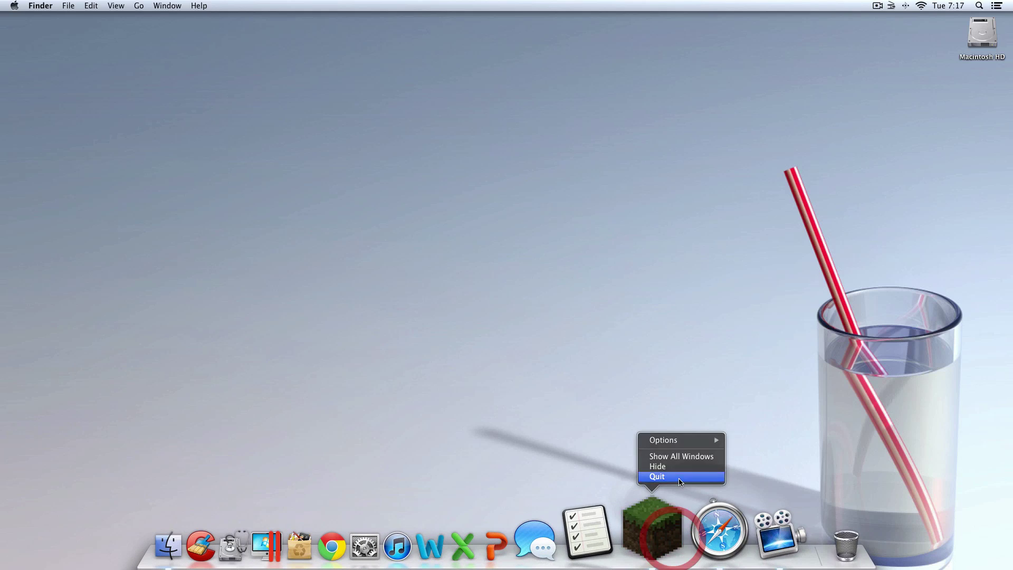
Step: Relaunch Minecraft with Force update enabled, log in to update to 1.3.2, then close it
{"action": "left_click", "coordinate": [664, 532]}
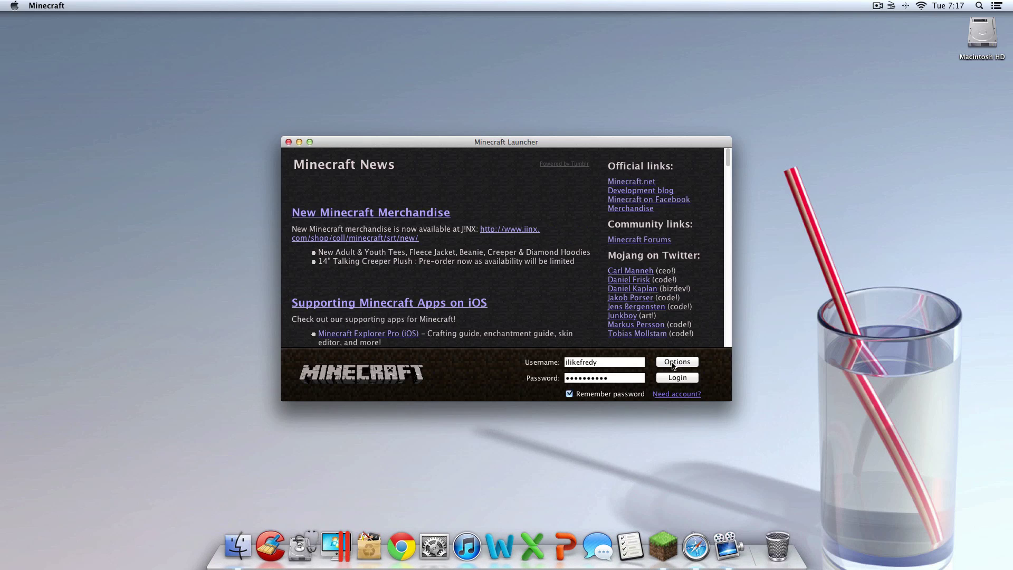
{"action": "left_click", "coordinate": [673, 364]}
{"action": "left_click", "coordinate": [583, 262]}
{"action": "left_click", "coordinate": [610, 298]}
{"action": "left_click", "coordinate": [668, 377]}
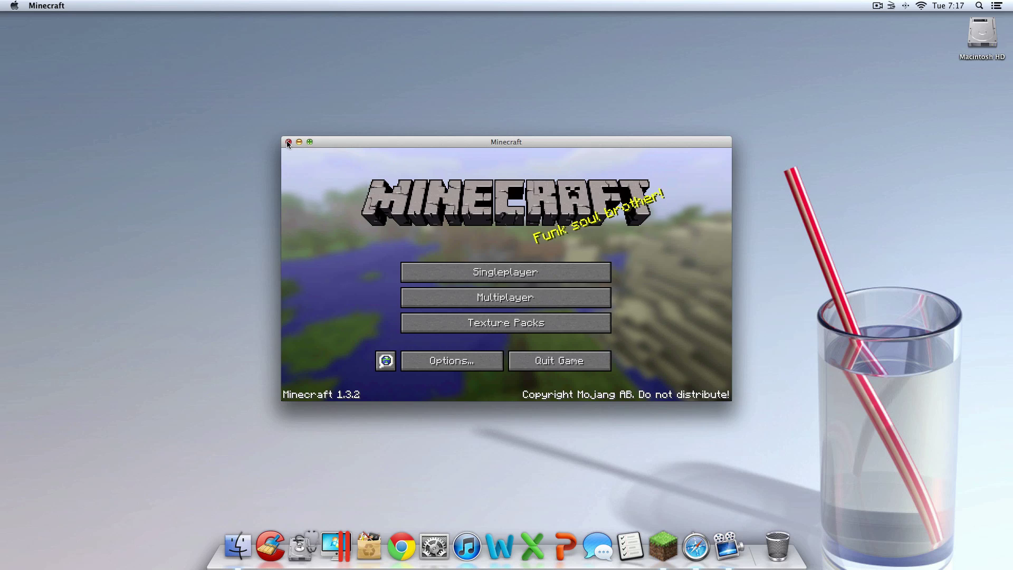
{"action": "left_click", "coordinate": [288, 141]}
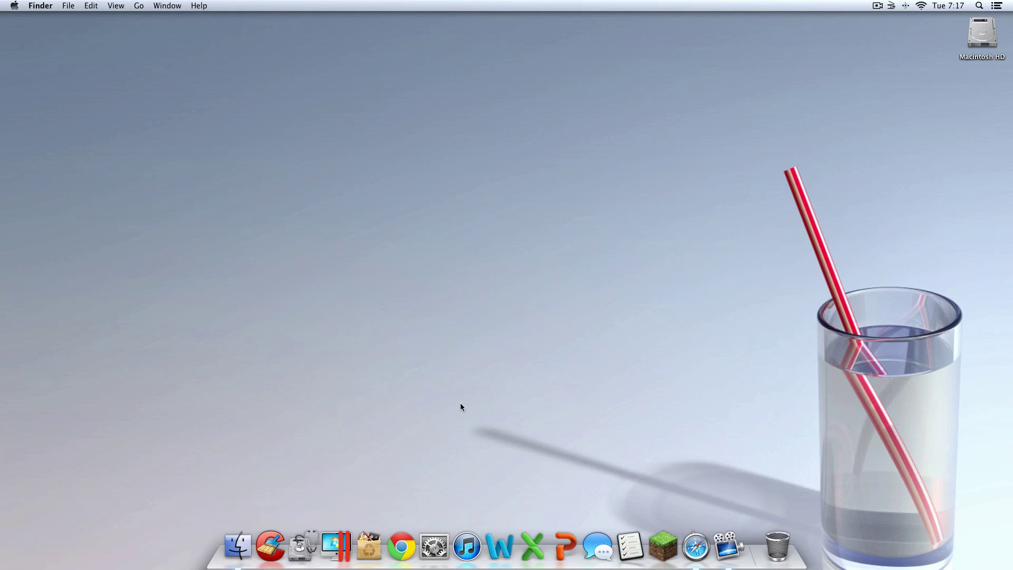
Step: Return to Safari and view the Forge Universal (1.3.2).zip download page, checking its file name
{"action": "left_click", "coordinate": [686, 554]}
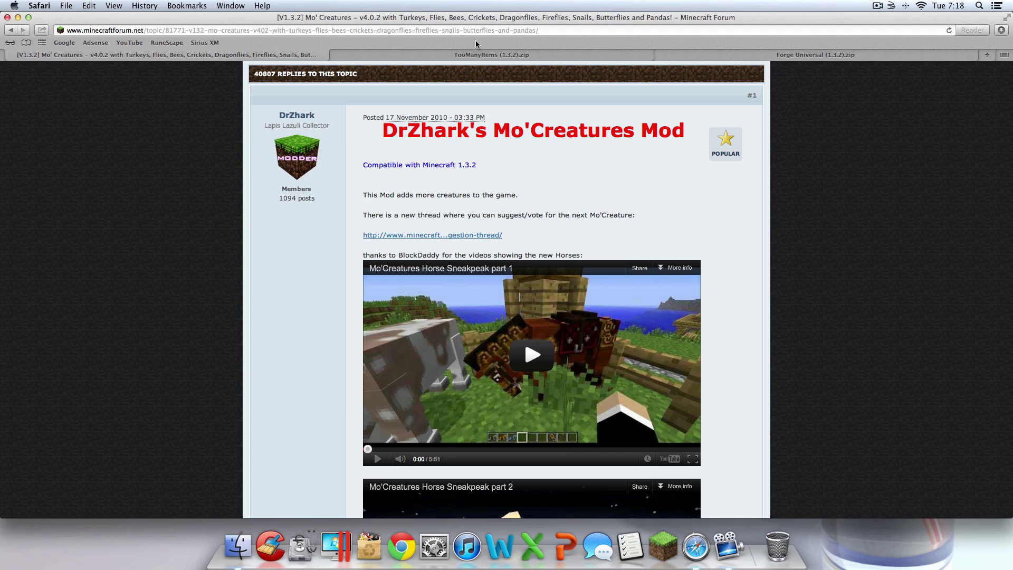
{"action": "left_click", "coordinate": [432, 56]}
{"action": "left_click", "coordinate": [815, 56]}
{"action": "left_click_drag", "start_coordinate": [493, 284], "coordinate": [602, 305]}
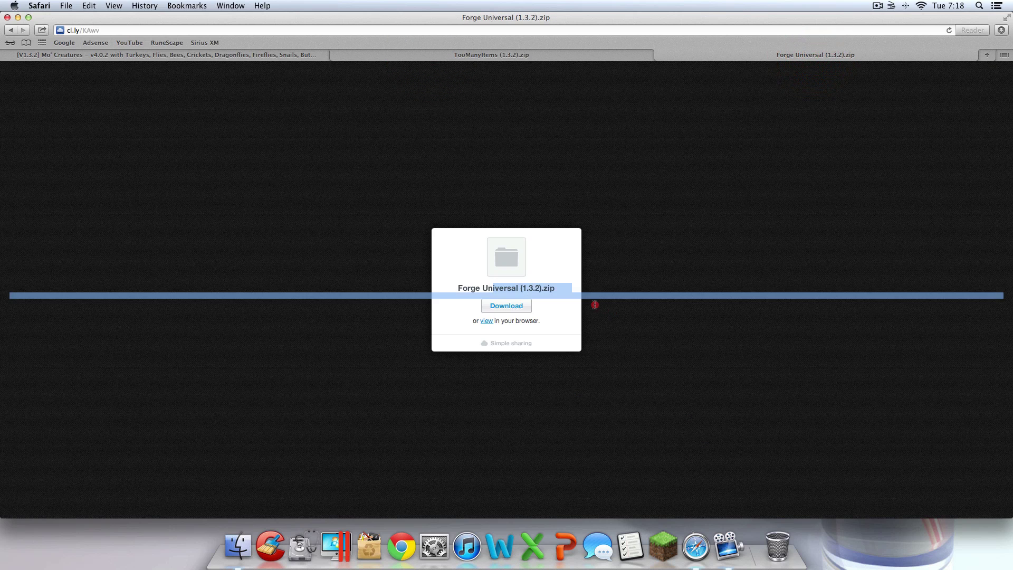
{"action": "left_click", "coordinate": [724, 349]}
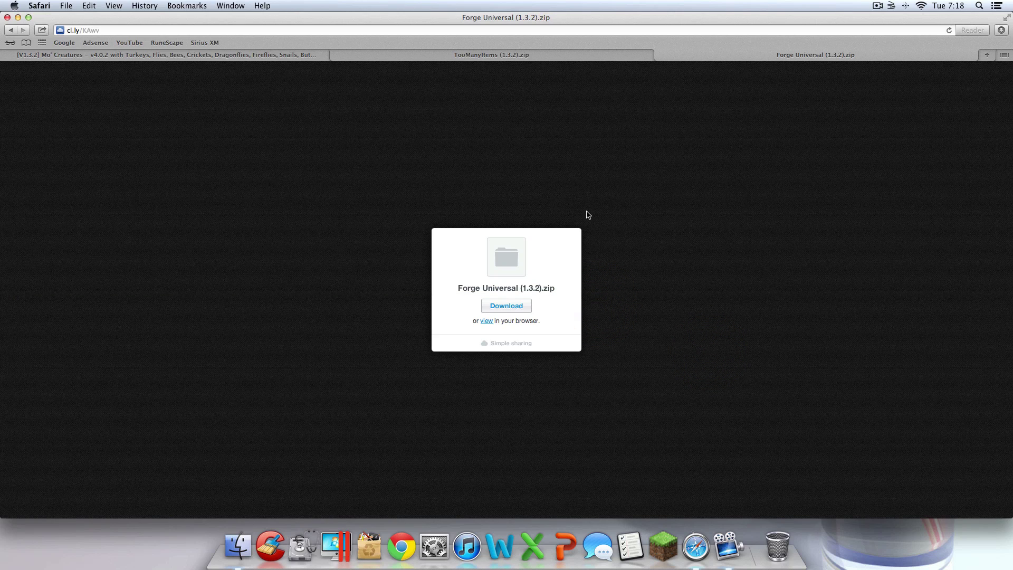
{"action": "left_click_drag", "start_coordinate": [428, 267], "coordinate": [633, 238]}
{"action": "left_click", "coordinate": [560, 270]}
Step: Go back to the Mo' Creatures forum thread and review its title
{"action": "left_click", "coordinate": [204, 55]}
{"action": "scroll", "coordinate": [437, 316], "scroll_direction": "down", "scroll_amount": 15}
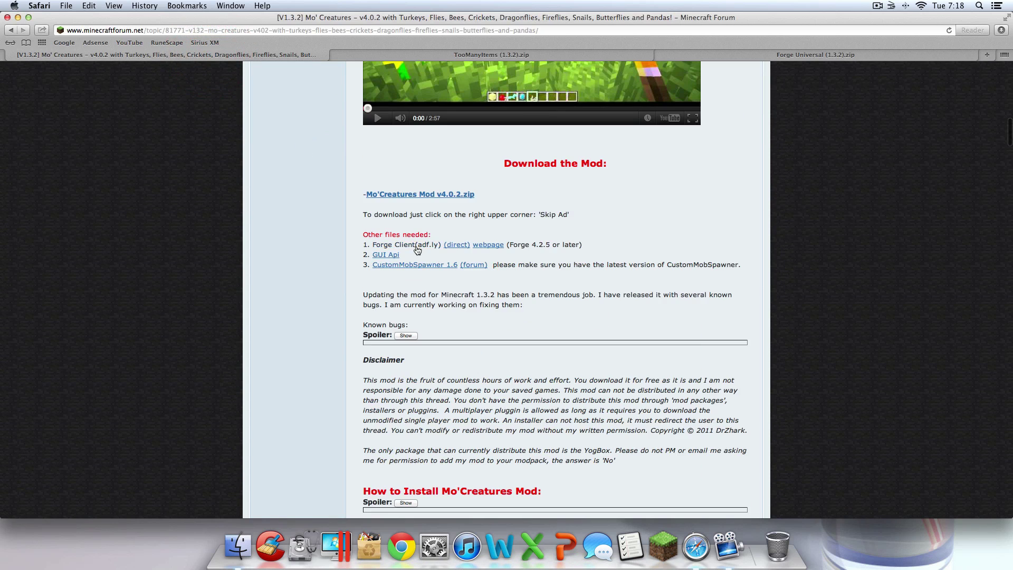
{"action": "scroll", "coordinate": [449, 261], "scroll_direction": "up", "scroll_amount": 10}
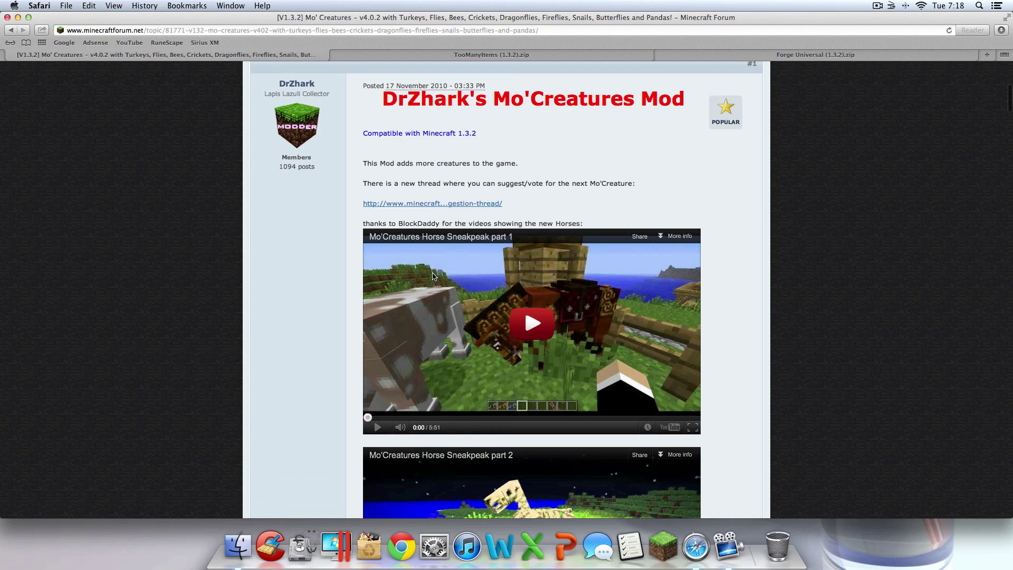
{"action": "scroll", "coordinate": [434, 275], "scroll_direction": "down", "scroll_amount": 1}
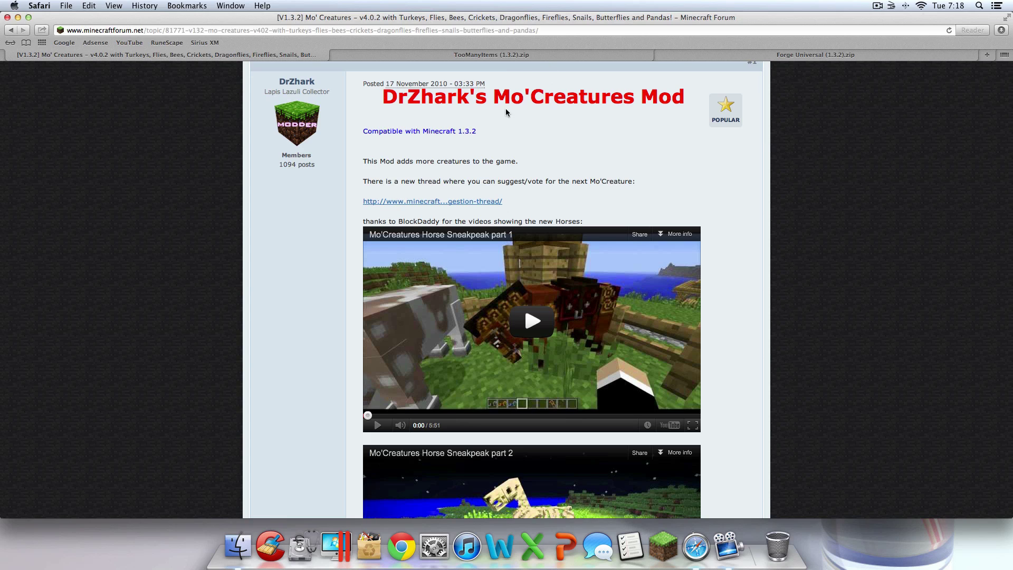
{"action": "left_click_drag", "start_coordinate": [517, 101], "coordinate": [660, 106]}
{"action": "left_click", "coordinate": [668, 126]}
Step: Follow the Mo'Creatures Mod v4.0.2.zip link in the Download the Mod section
{"action": "scroll", "coordinate": [496, 177], "scroll_direction": "down", "scroll_amount": 10}
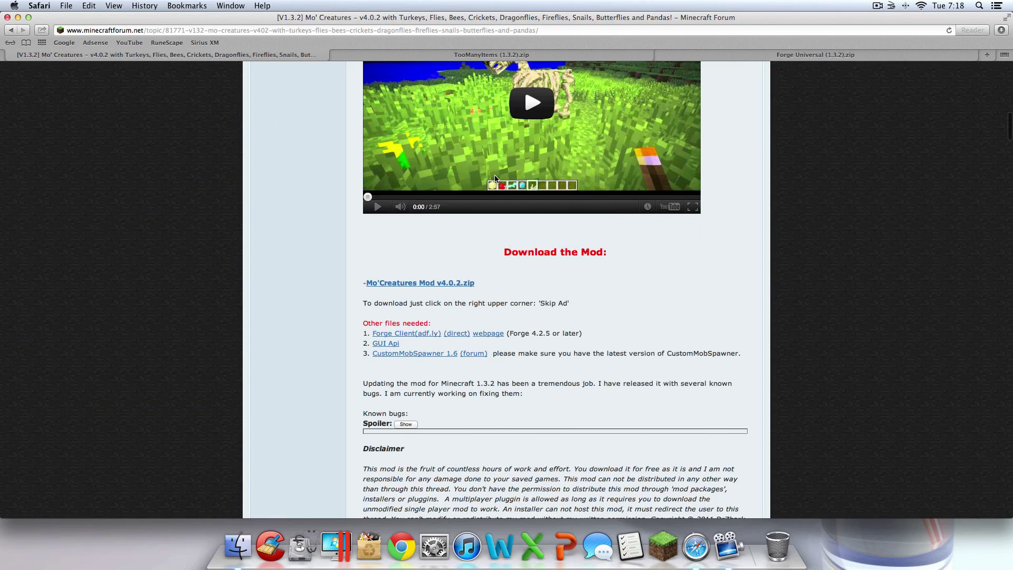
{"action": "left_click_drag", "start_coordinate": [537, 252], "coordinate": [623, 321]}
{"action": "left_click", "coordinate": [623, 320]}
{"action": "left_click", "coordinate": [447, 287]}
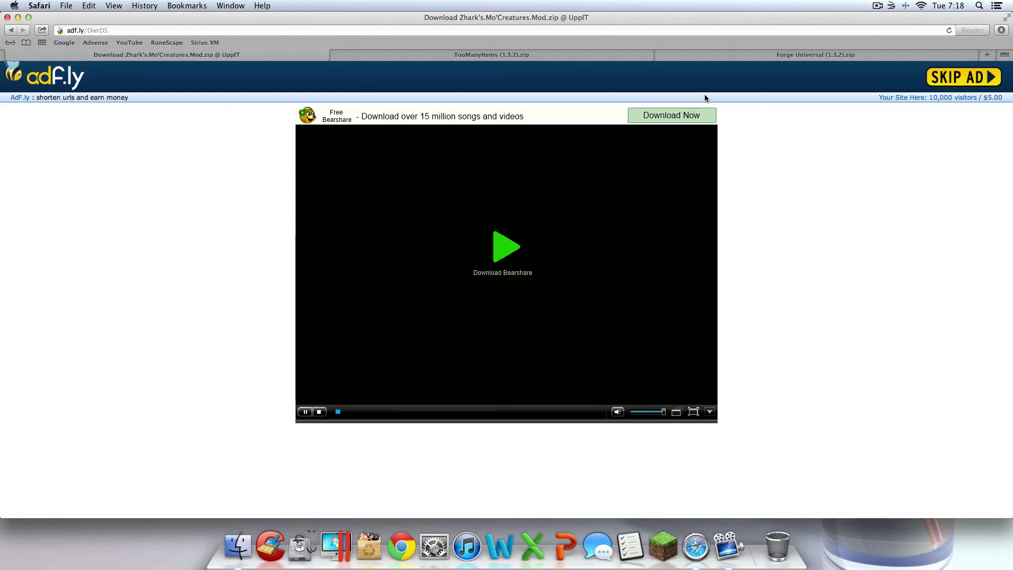
Step: Skip the ad and download the 12.8 MB Mo'Creatures Mod v4.0.2.zip from UppIT
{"action": "left_click", "coordinate": [956, 84]}
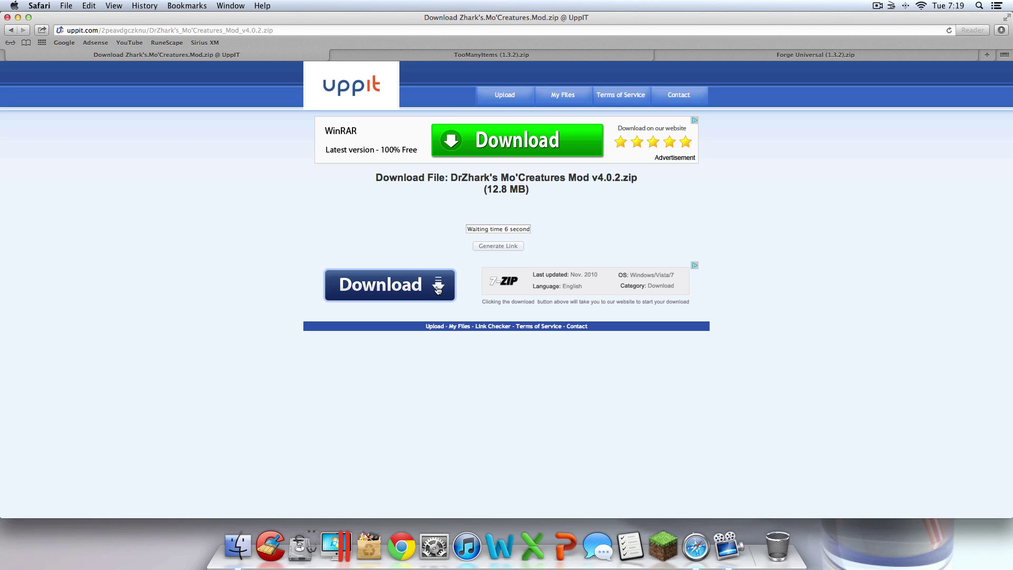
{"action": "left_click", "coordinate": [504, 239]}
{"action": "left_click", "coordinate": [540, 369]}
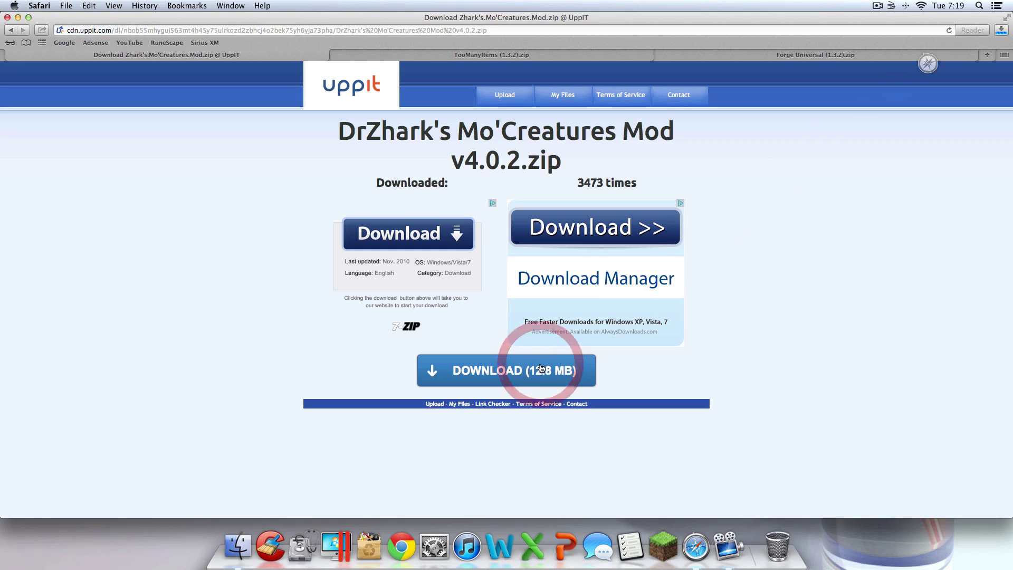
Step: Clear the older entries from Safari's downloads list
{"action": "left_click", "coordinate": [1002, 31]}
{"action": "right_click", "coordinate": [983, 104]}
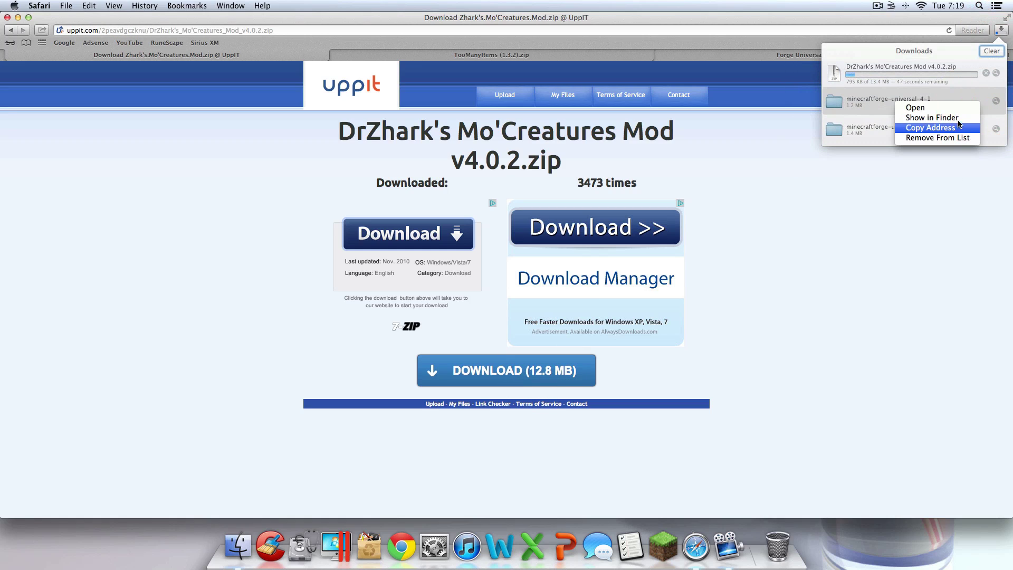
{"action": "left_click", "coordinate": [1002, 58]}
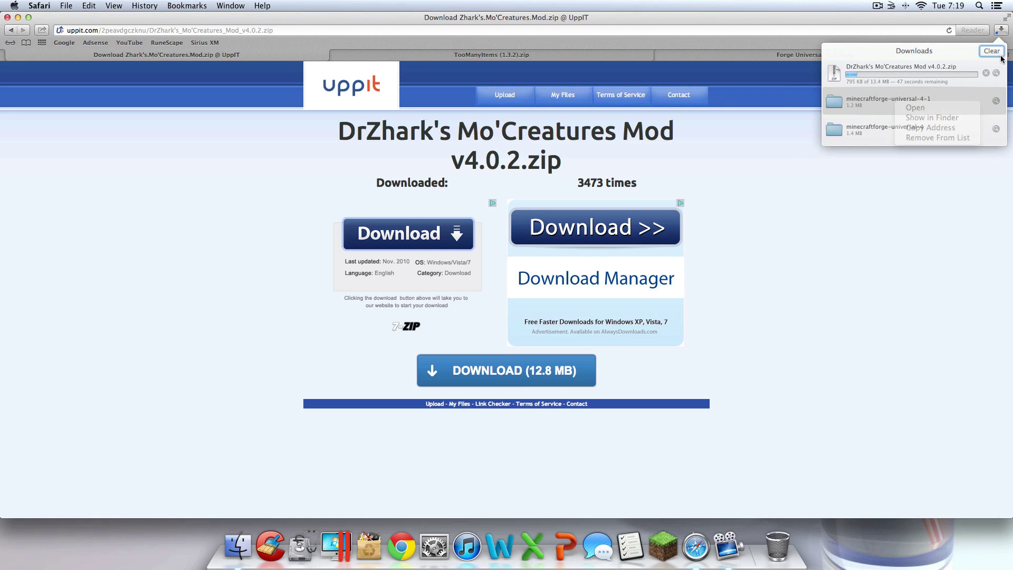
{"action": "left_click", "coordinate": [894, 208]}
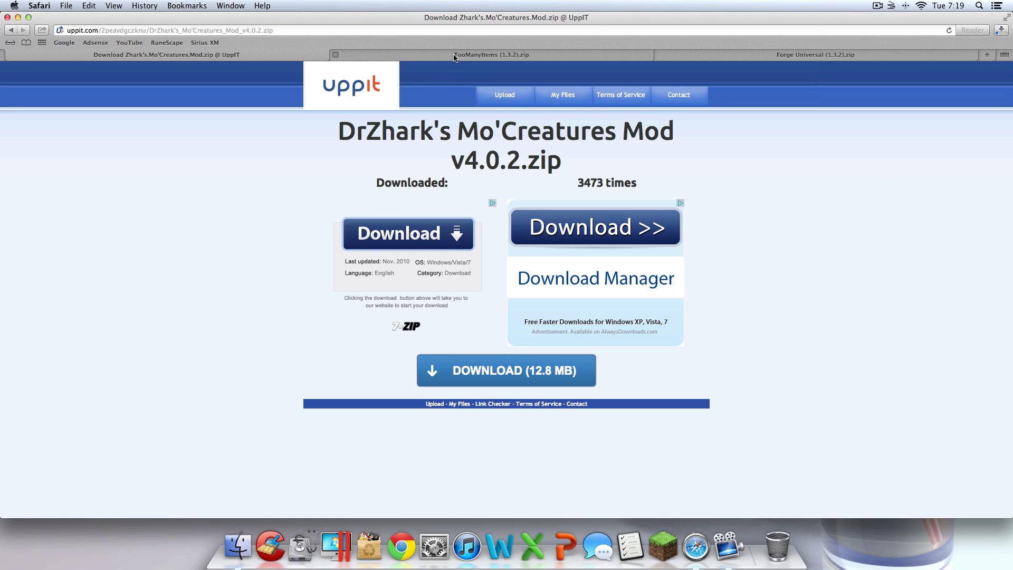
Step: Go back through the pages to the Mo' Creatures forum thread
{"action": "left_click", "coordinate": [10, 33]}
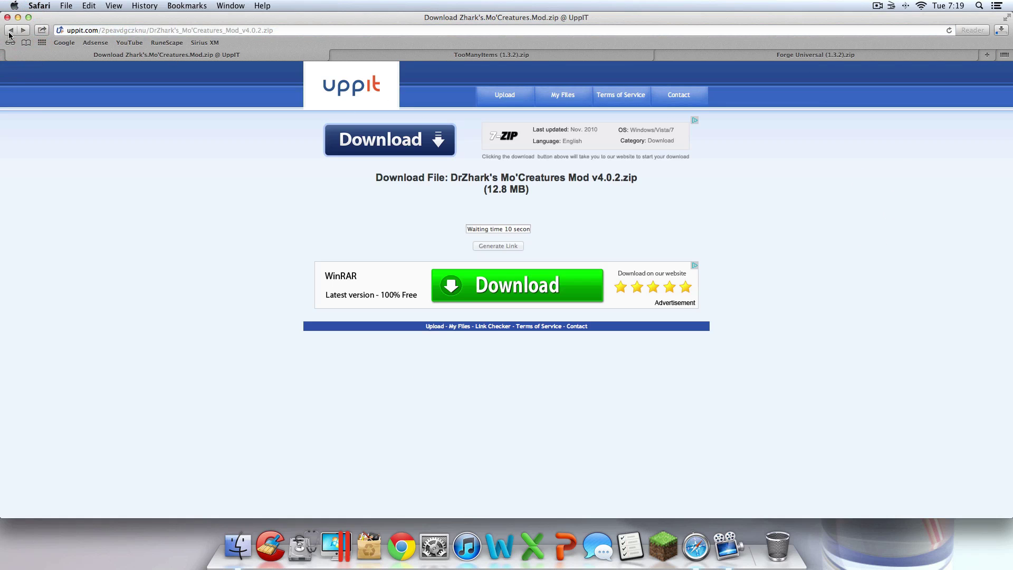
{"action": "left_click", "coordinate": [9, 35]}
{"action": "left_click", "coordinate": [9, 35]}
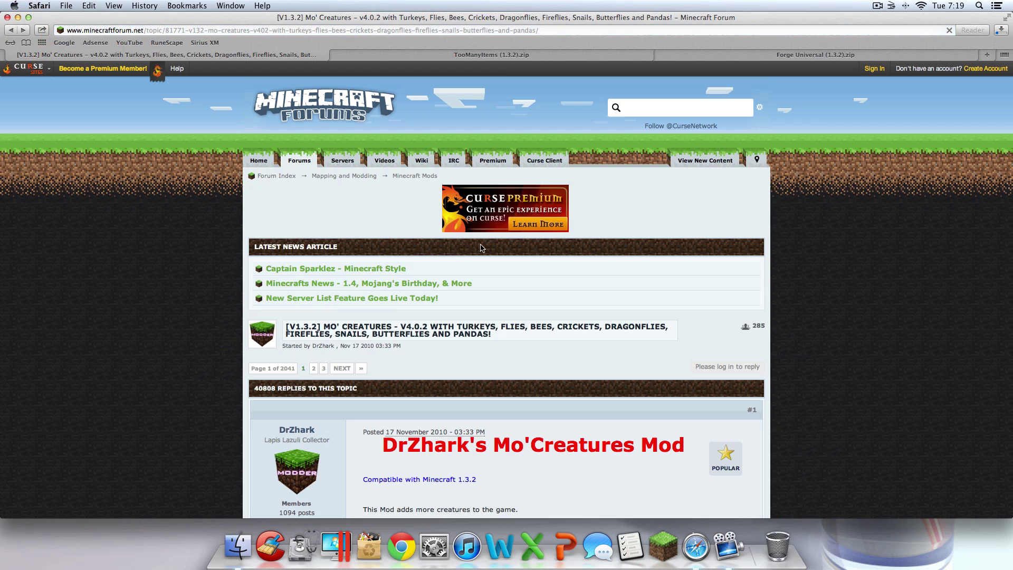
Step: Open the GUI Api download link from the forum post in a new tab
{"action": "scroll", "coordinate": [482, 331], "scroll_direction": "down", "scroll_amount": 15}
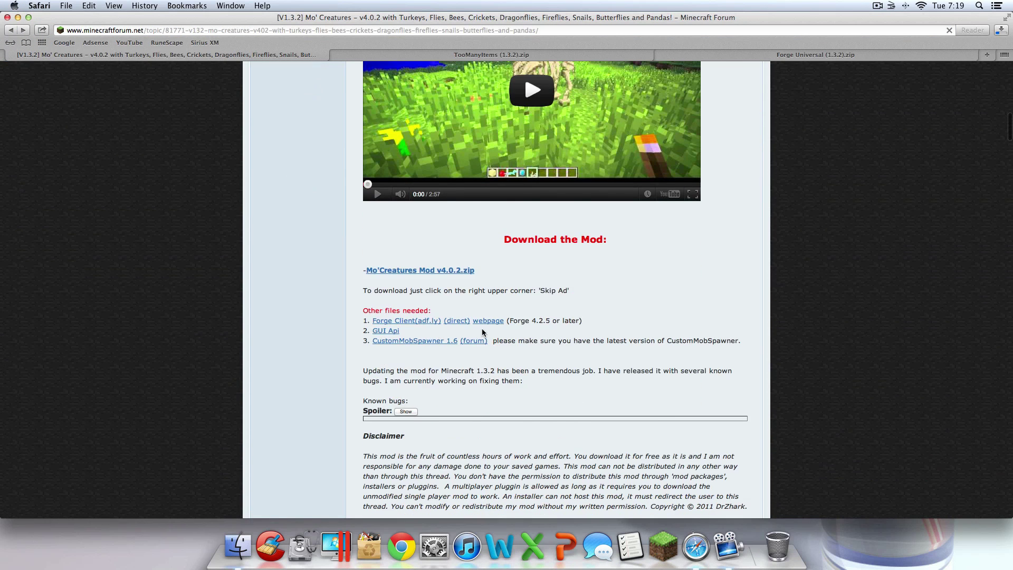
{"action": "left_click", "coordinate": [385, 331]}
{"action": "left_click", "coordinate": [385, 331]}
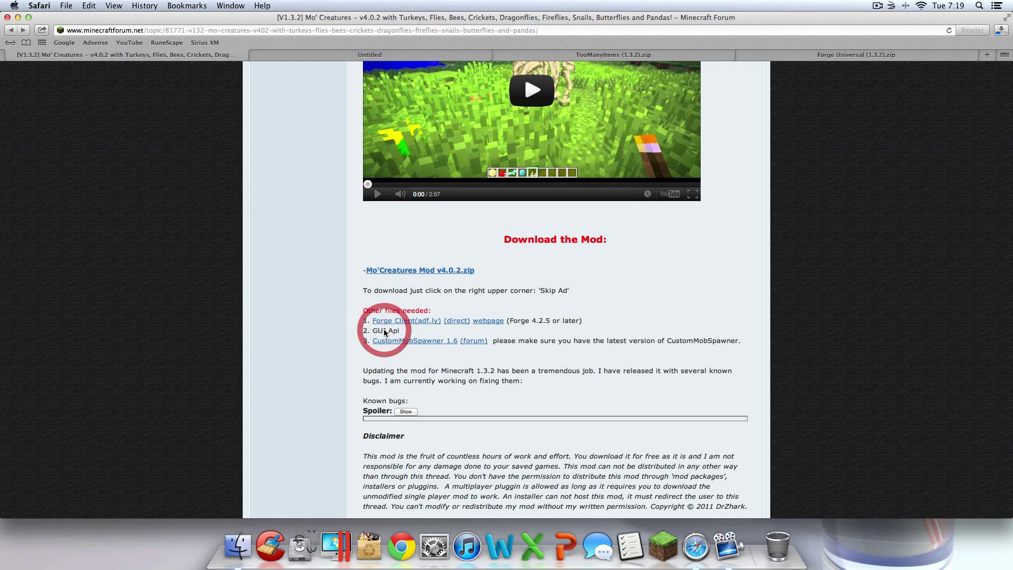
Step: Close the blank Untitled tab and open the CustomMobSpawner 1.6 link in a new tab
{"action": "left_click", "coordinate": [357, 58]}
{"action": "left_click", "coordinate": [255, 55]}
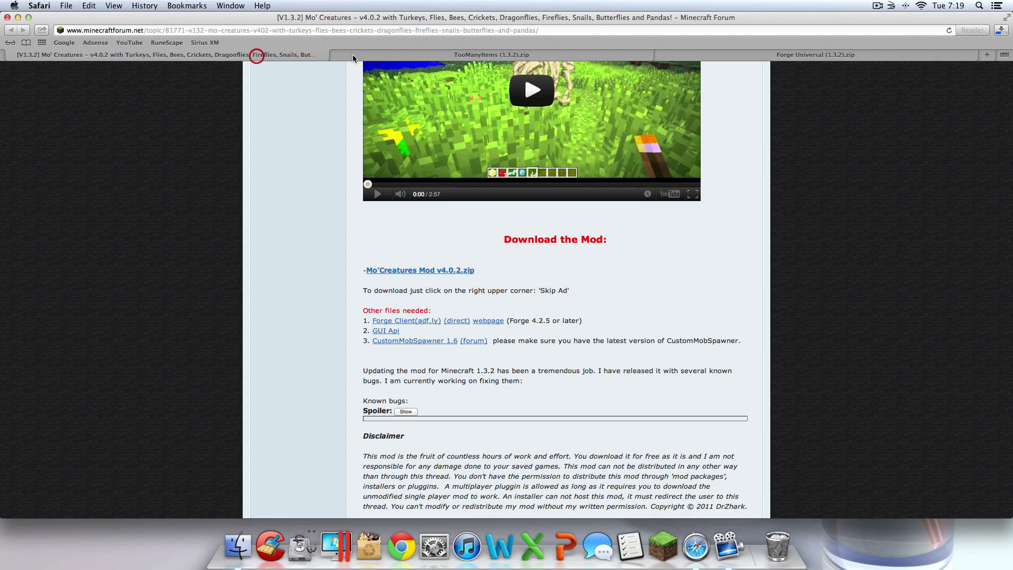
{"action": "left_click", "coordinate": [1001, 30]}
{"action": "left_click", "coordinate": [878, 203]}
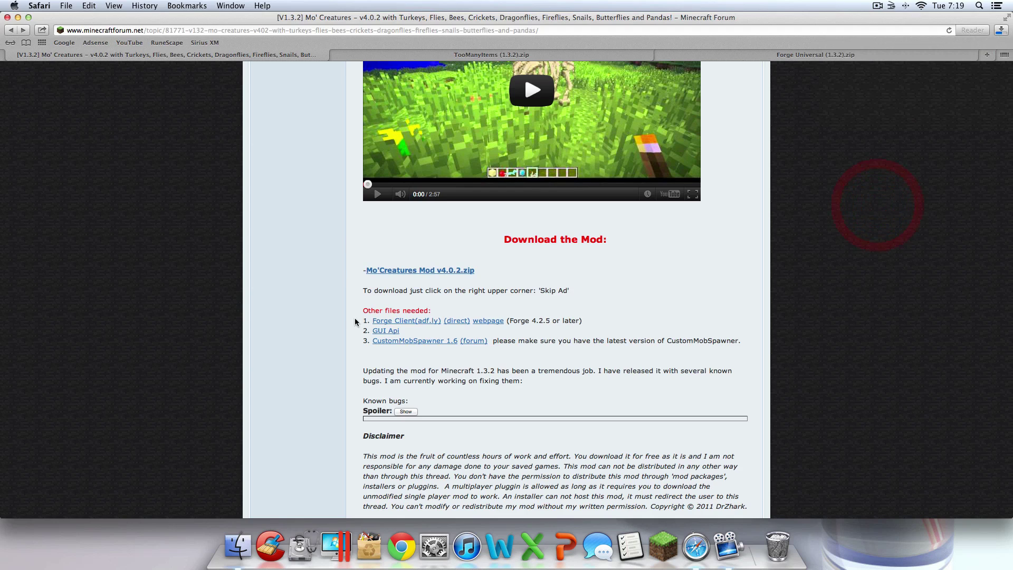
{"action": "left_click", "coordinate": [407, 341], "text": "super"}
{"action": "left_click", "coordinate": [402, 55]}
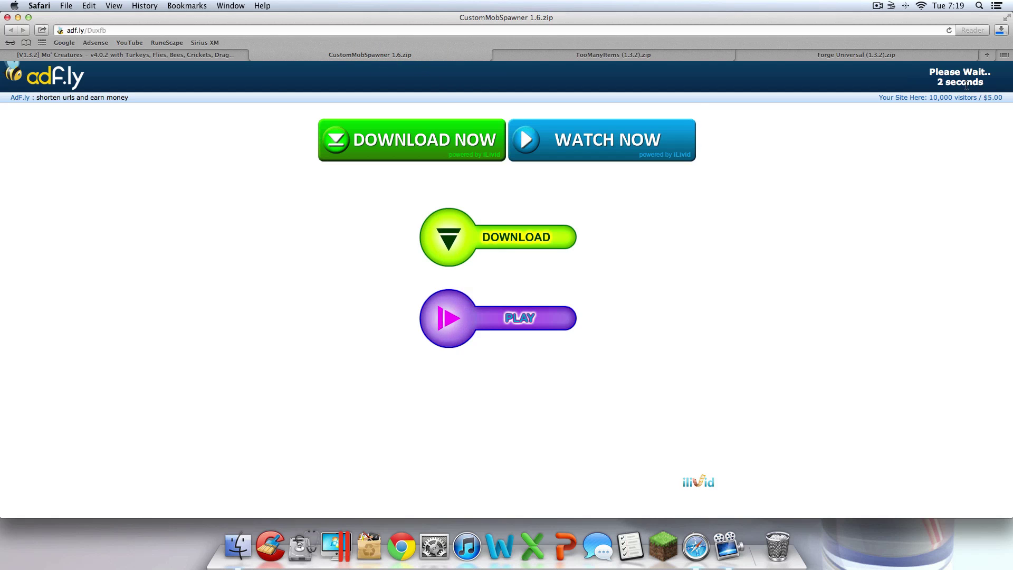
Step: Check download progress and skip the CustomMobSpawner ad to reach the file host
{"action": "left_click", "coordinate": [1001, 31]}
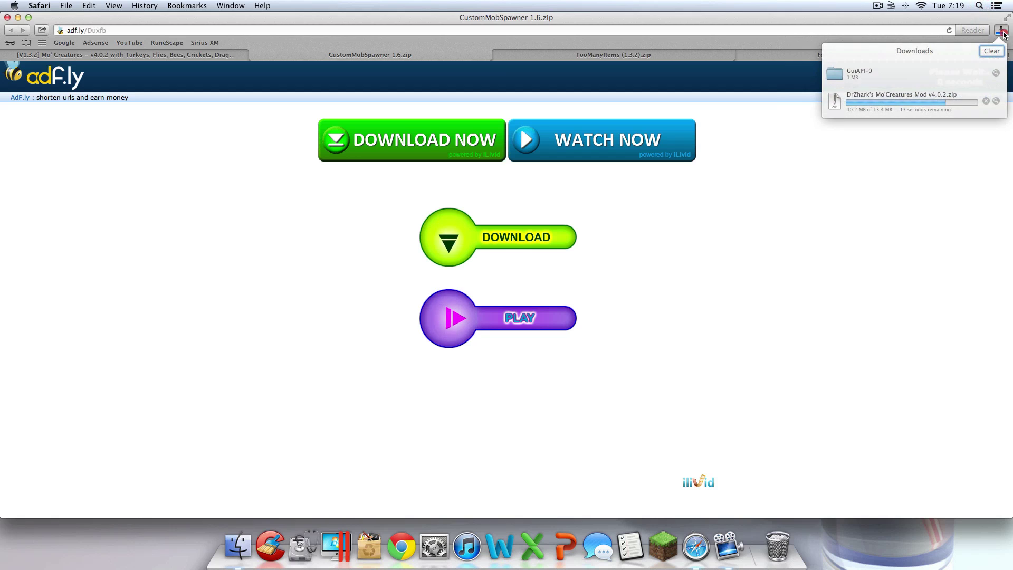
{"action": "left_click", "coordinate": [972, 72]}
{"action": "left_click", "coordinate": [964, 85]}
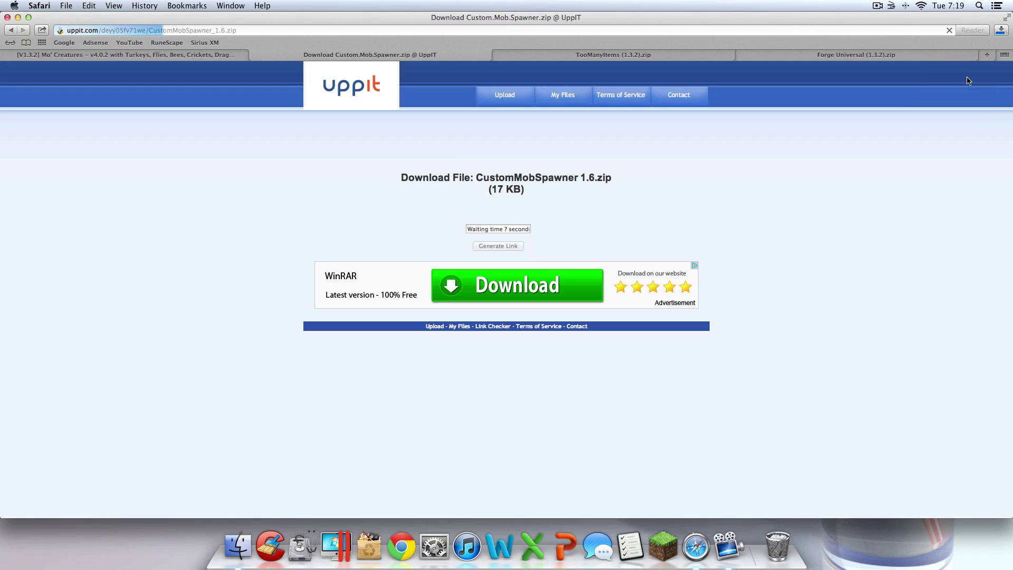
{"action": "left_click", "coordinate": [524, 229]}
{"action": "left_click", "coordinate": [574, 232]}
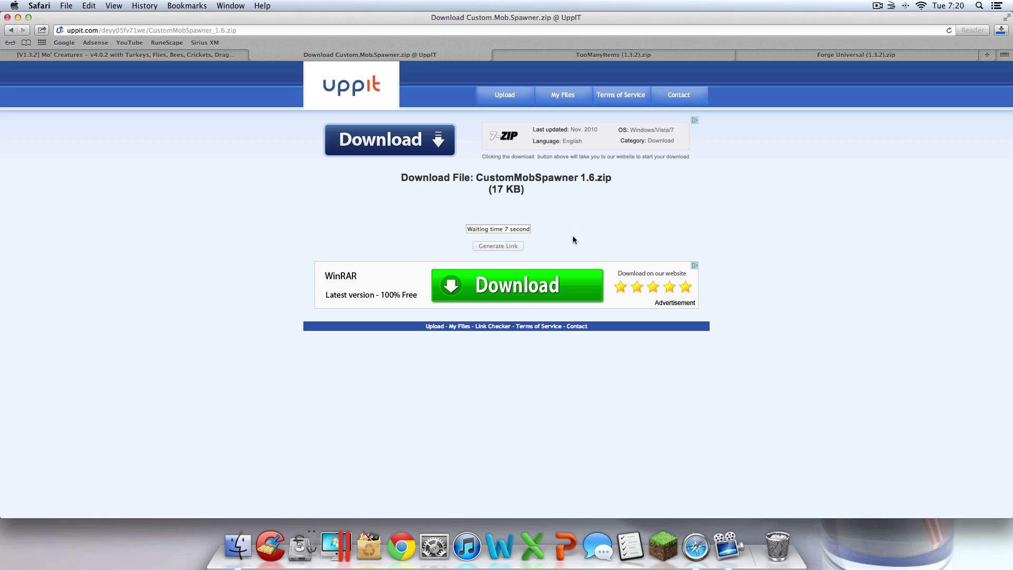
Step: Empty the Trash from the Dock, confirming the permanent deletion
{"action": "right_click", "coordinate": [776, 546]}
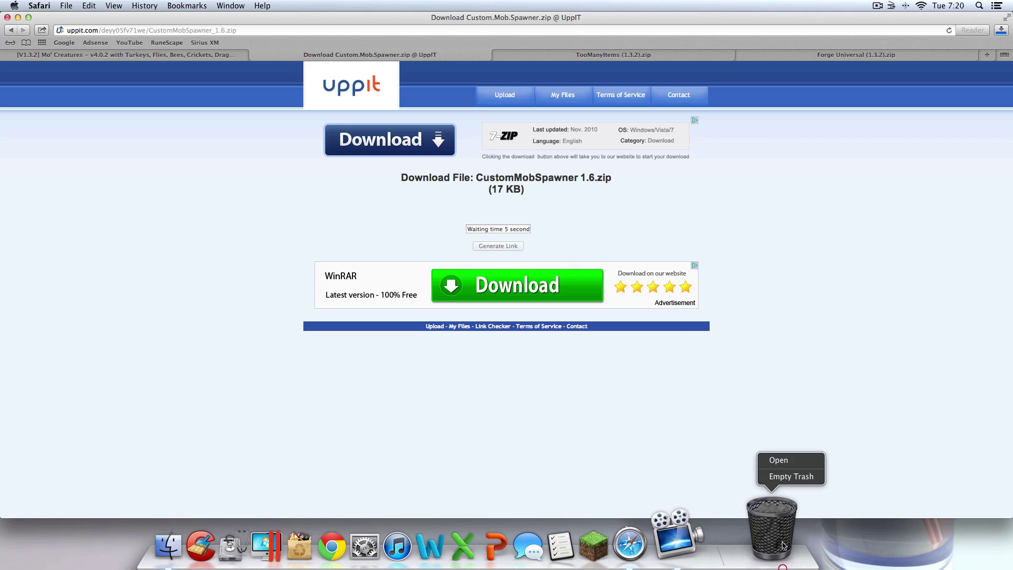
{"action": "left_click", "coordinate": [791, 476]}
{"action": "key", "text": "Return"}
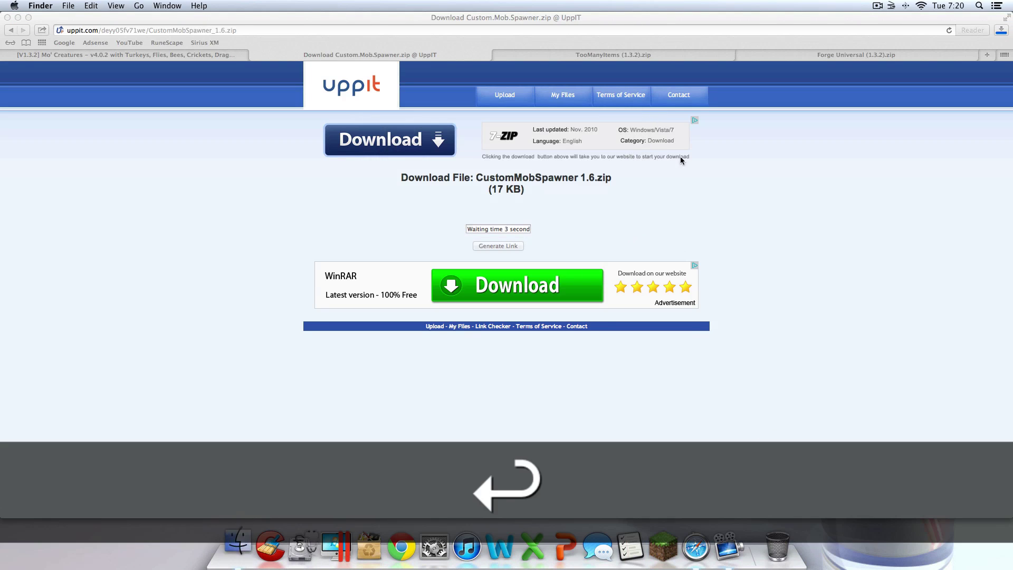
Step: Generate the link, download CustomMobSpawner 1.6.zip (17 KB), and close the UppIT tab
{"action": "left_click", "coordinate": [587, 227]}
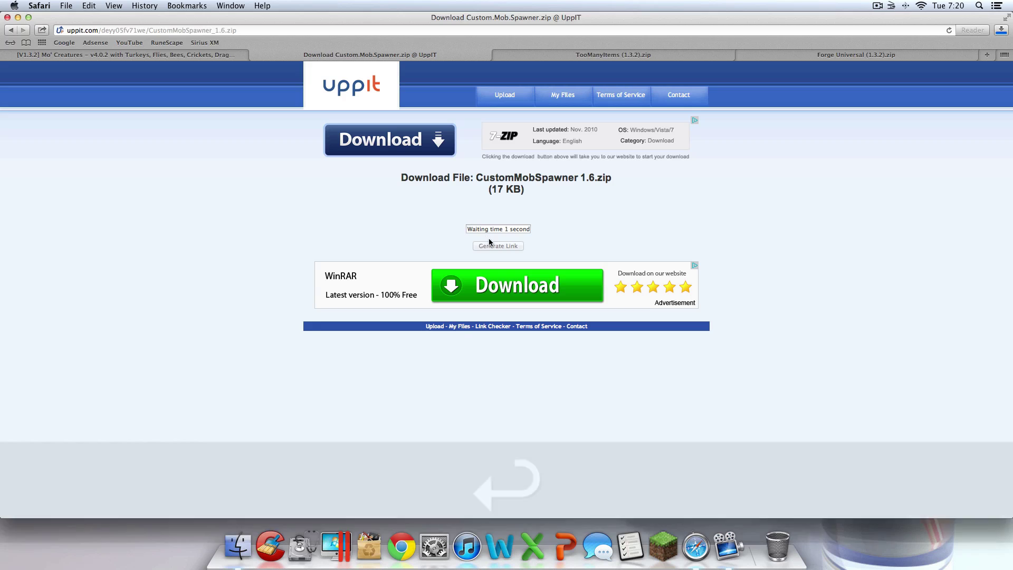
{"action": "left_click", "coordinate": [498, 237]}
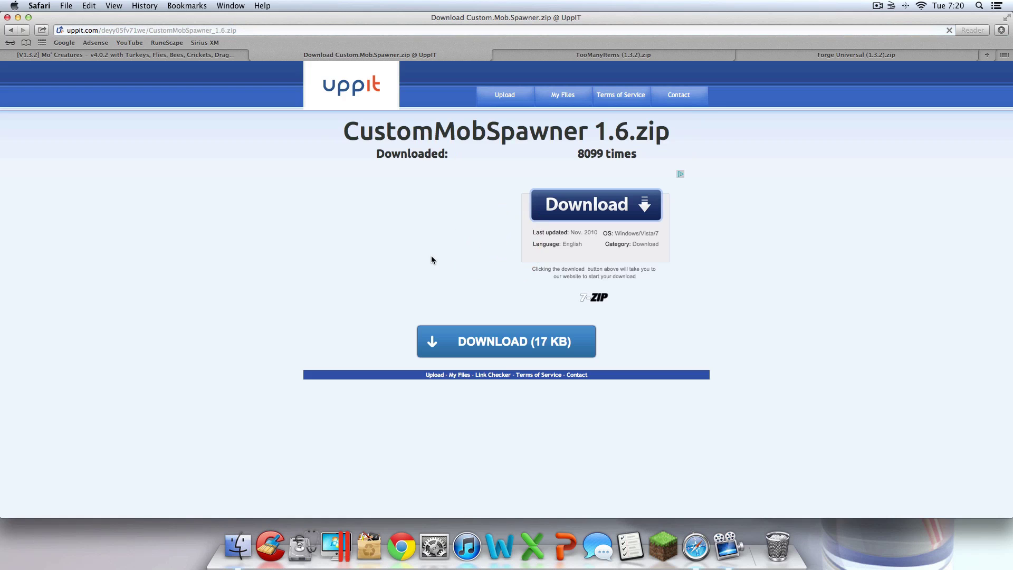
{"action": "left_click", "coordinate": [530, 343]}
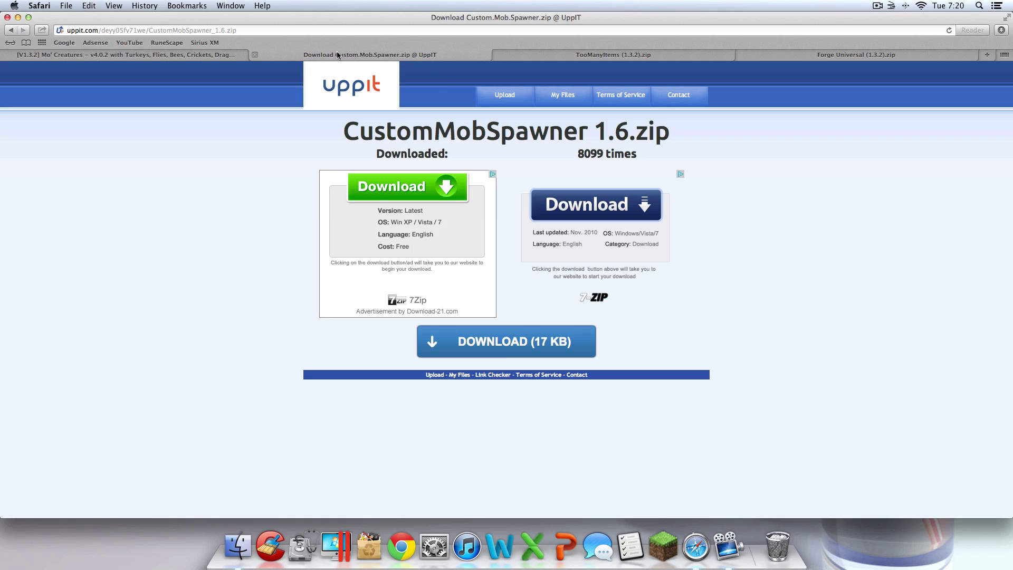
{"action": "left_click", "coordinate": [256, 56]}
{"action": "scroll", "coordinate": [558, 270], "scroll_direction": "up", "scroll_amount": 10}
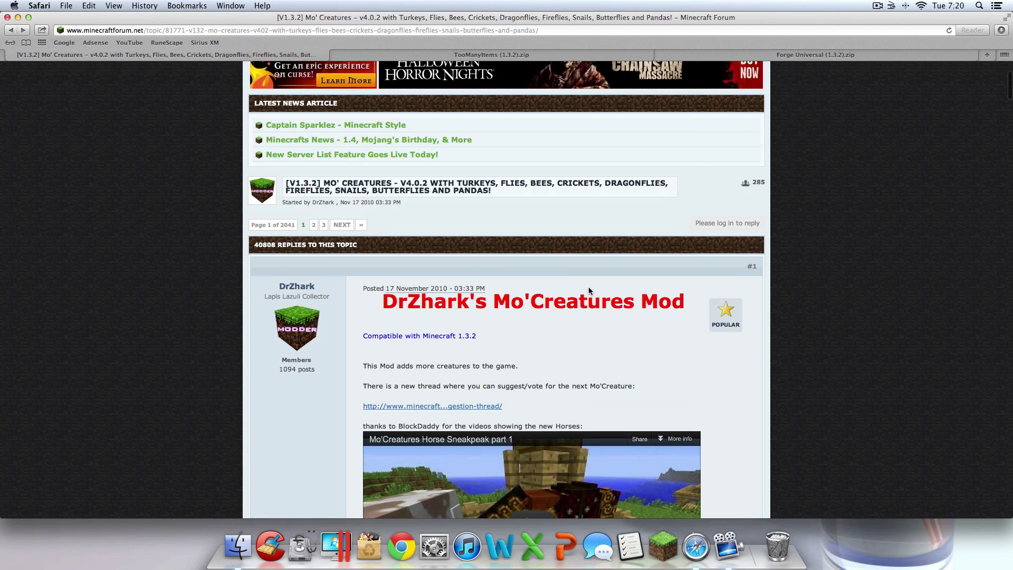
Step: Close the forum tab and download TooManyItems (1.3.2).zip from its cl.ly page
{"action": "scroll", "coordinate": [591, 312], "scroll_direction": "down", "scroll_amount": 15}
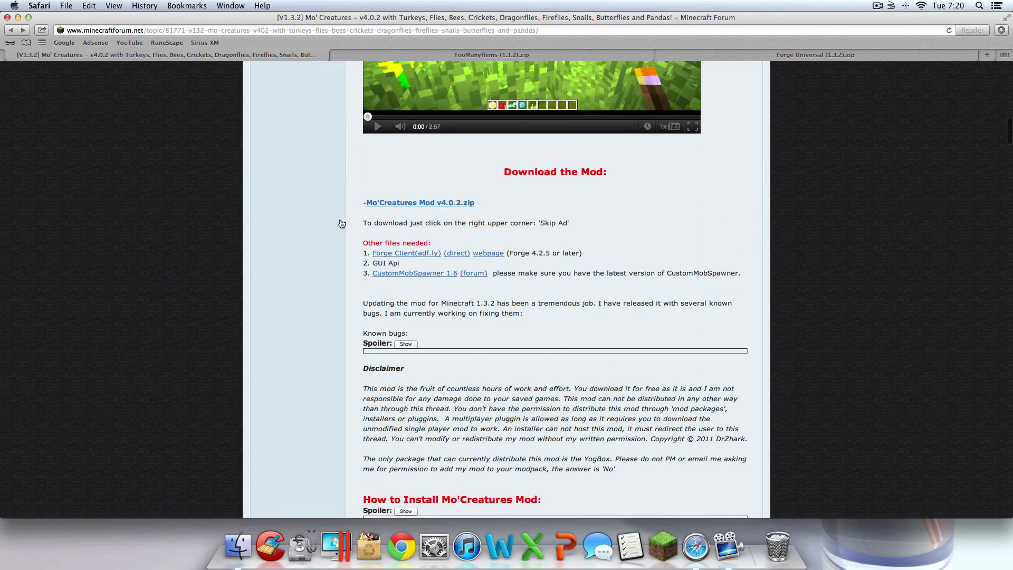
{"action": "left_click", "coordinate": [11, 55]}
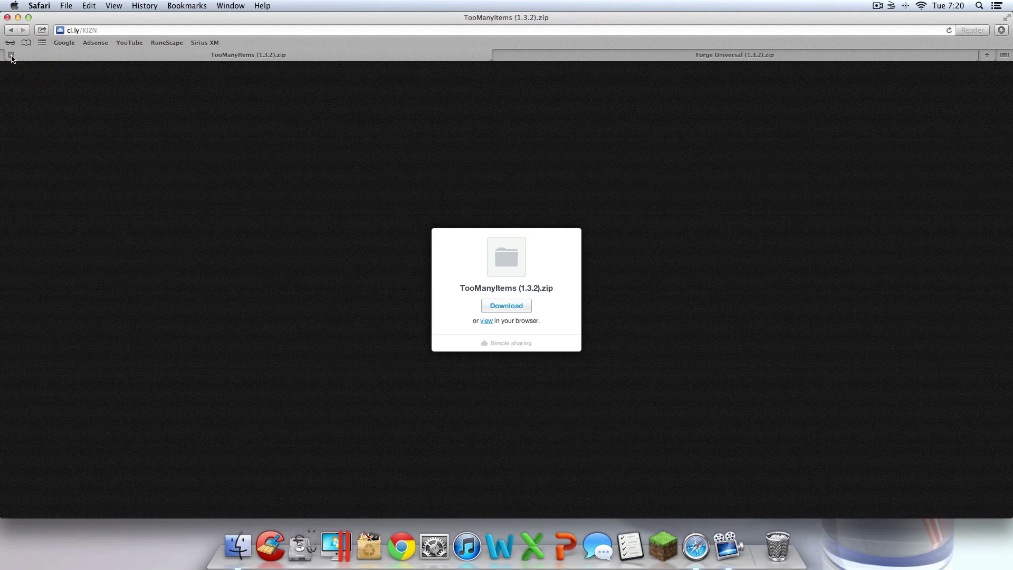
{"action": "left_click_drag", "start_coordinate": [479, 286], "coordinate": [553, 289]}
{"action": "left_click", "coordinate": [555, 296]}
{"action": "triple_click", "coordinate": [480, 271]}
{"action": "left_click", "coordinate": [590, 312]}
{"action": "left_click", "coordinate": [586, 312]}
{"action": "left_click", "coordinate": [518, 311]}
Step: Close the TooManyItems tab and download Forge Universal (1.3.2).zip
{"action": "left_click", "coordinate": [11, 54]}
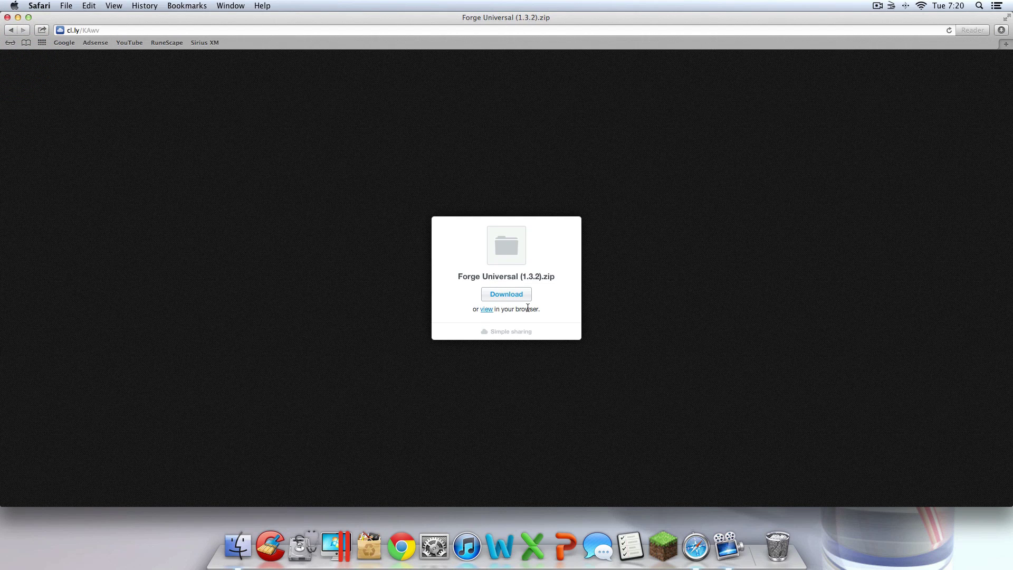
{"action": "left_click_drag", "start_coordinate": [476, 285], "coordinate": [574, 276]}
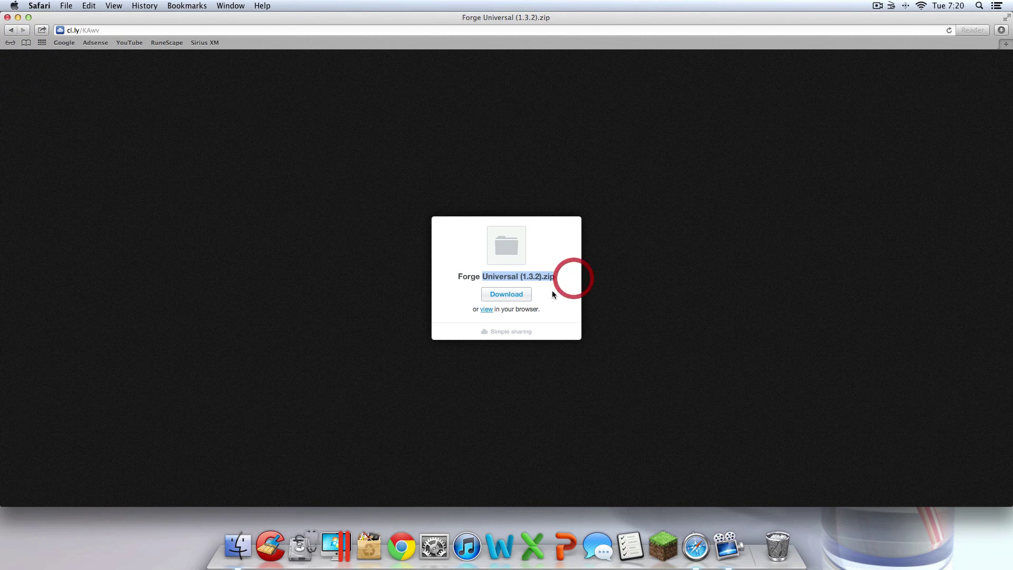
{"action": "left_click", "coordinate": [574, 301]}
{"action": "left_click", "coordinate": [522, 295]}
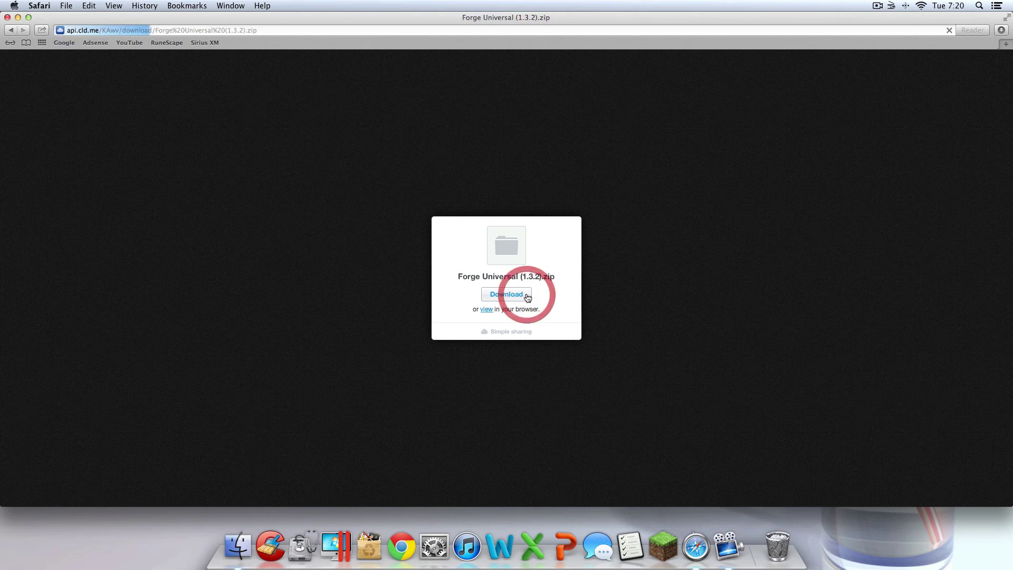
Step: Confirm all five mod downloads finished, then close the Safari window
{"action": "left_click", "coordinate": [1002, 31]}
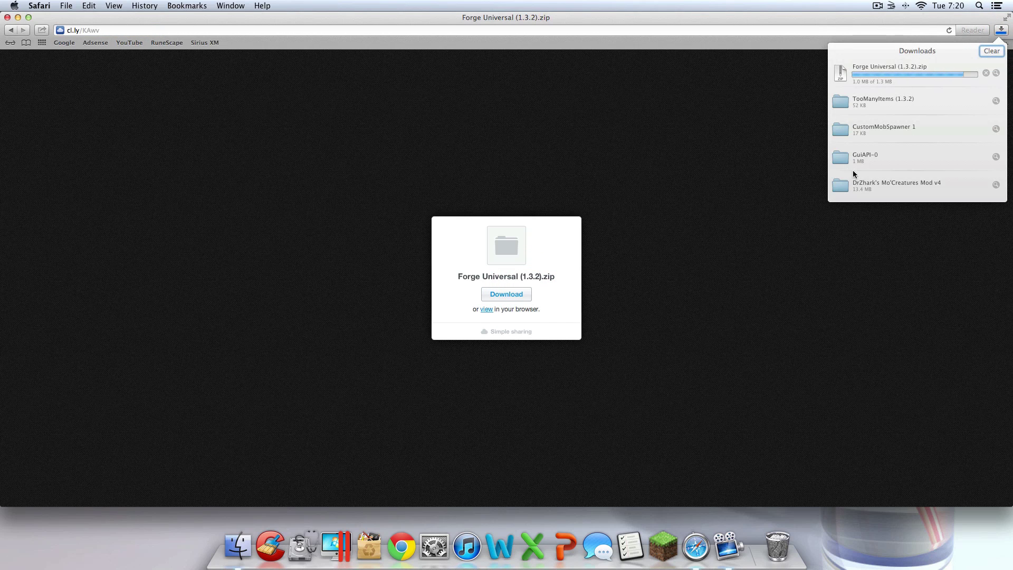
{"action": "left_click_drag", "start_coordinate": [857, 181], "coordinate": [873, 104]}
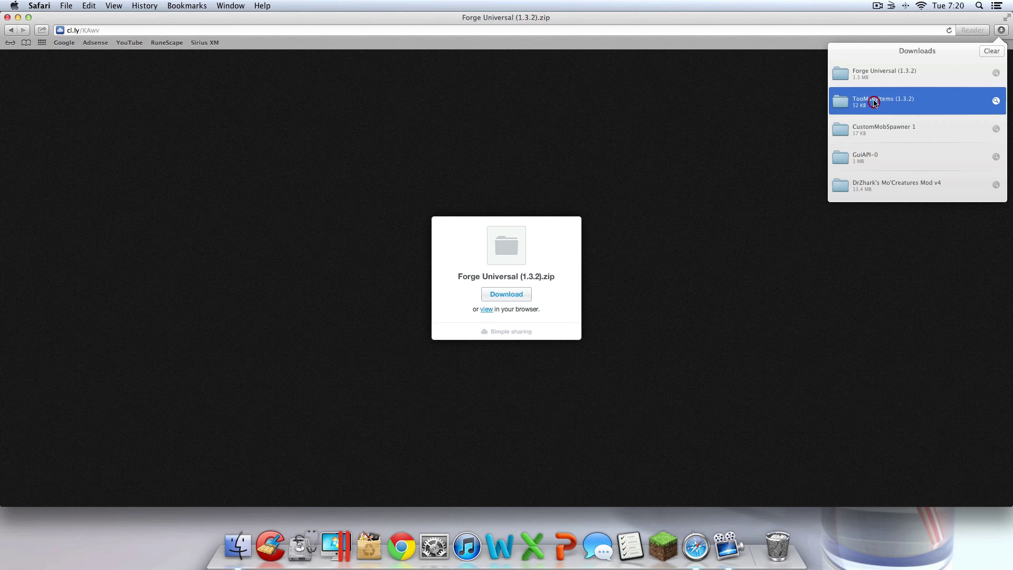
{"action": "left_click", "coordinate": [8, 19]}
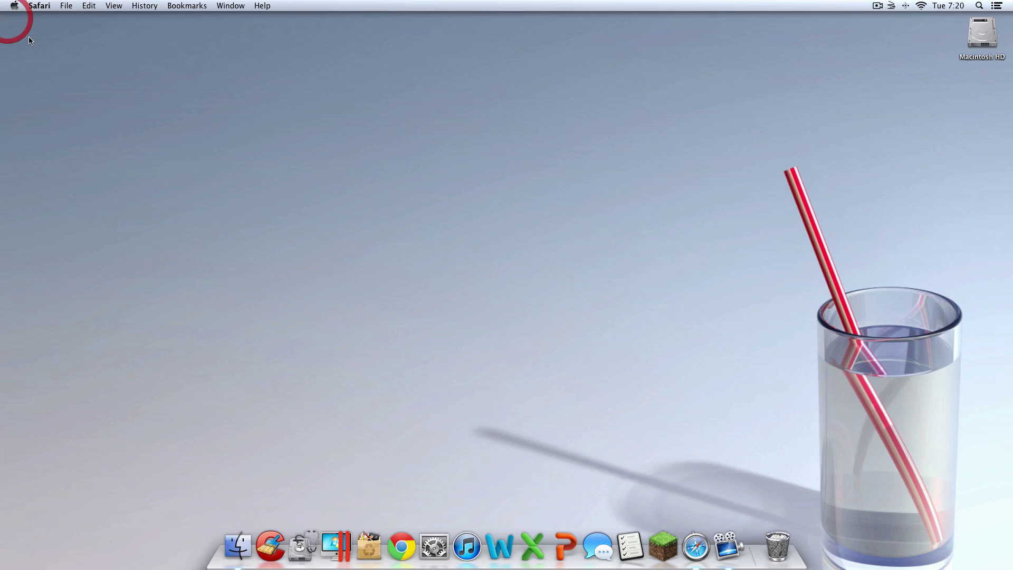
{"action": "left_click", "coordinate": [249, 526]}
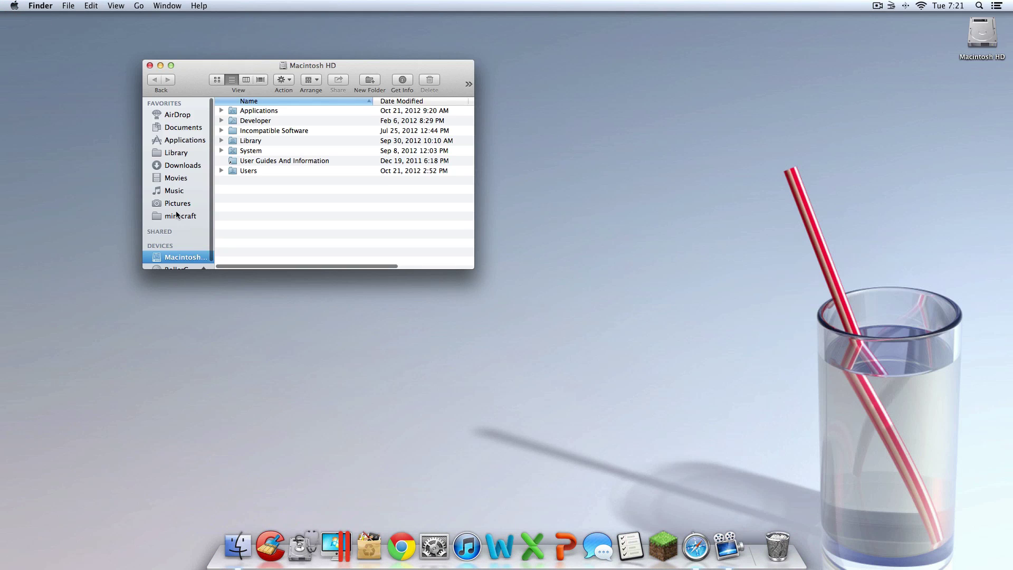
{"action": "left_click", "coordinate": [180, 165]}
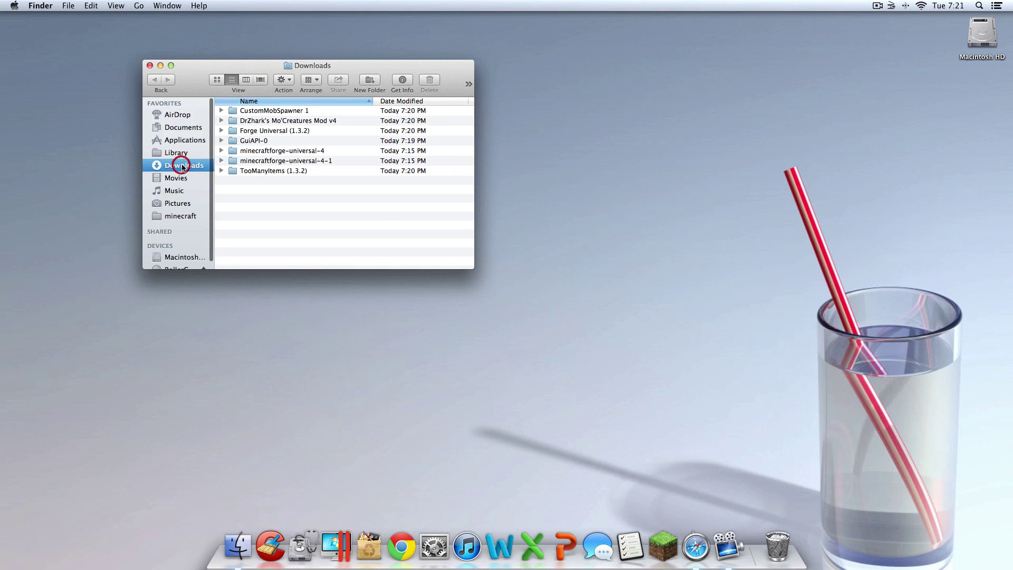
{"action": "left_click", "coordinate": [274, 161]}
{"action": "left_click", "coordinate": [275, 151], "text": "super"}
{"action": "left_click_drag", "start_coordinate": [279, 162], "coordinate": [778, 546]}
{"action": "right_click", "coordinate": [777, 546]}
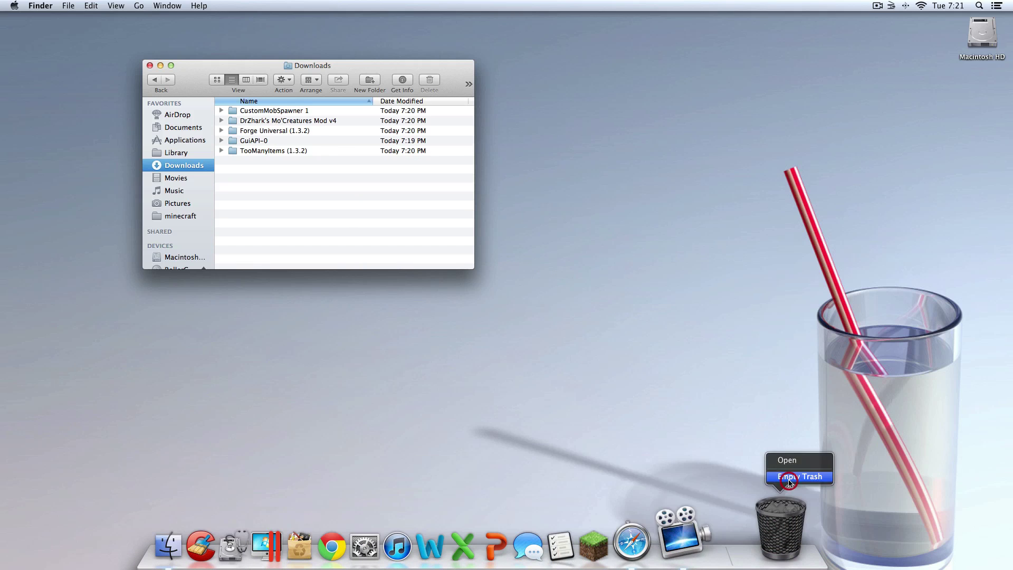
{"action": "left_click", "coordinate": [801, 475]}
{"action": "key", "text": "Return"}
{"action": "left_click_drag", "start_coordinate": [312, 167], "coordinate": [311, 87]}
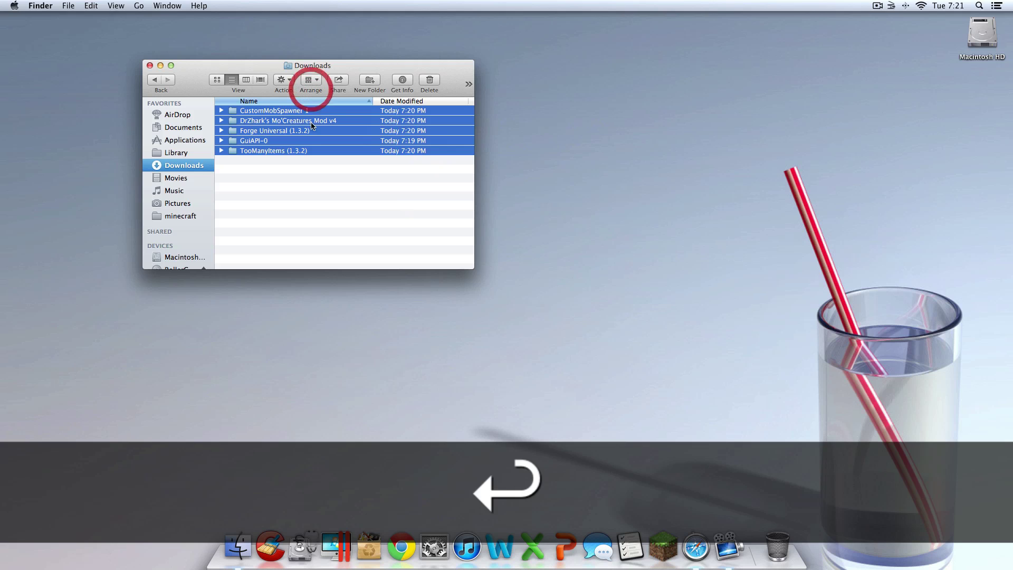
{"action": "left_click_drag", "start_coordinate": [268, 152], "coordinate": [975, 155]}
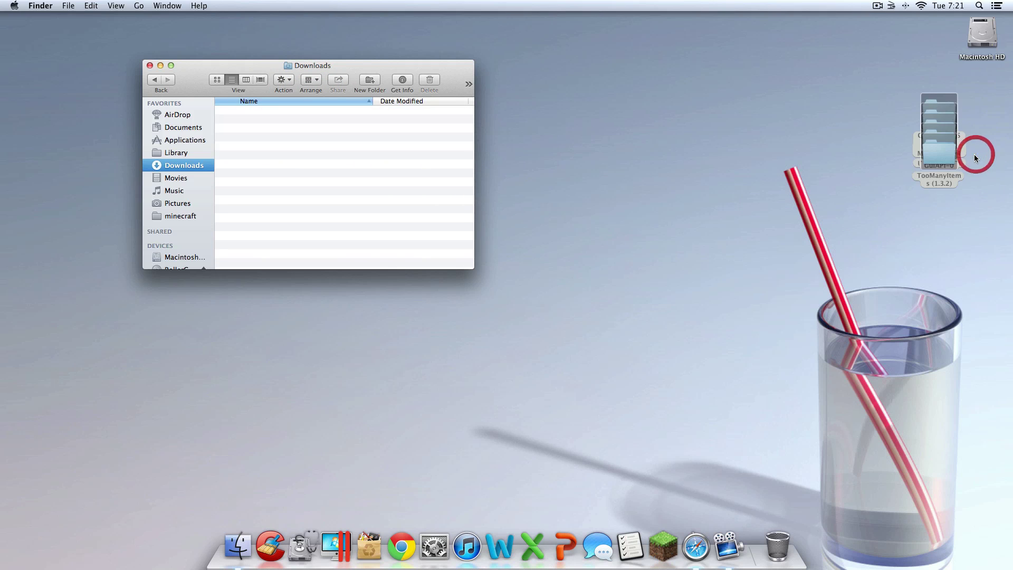
{"action": "right_click", "coordinate": [832, 210]}
{"action": "left_click", "coordinate": [858, 259]}
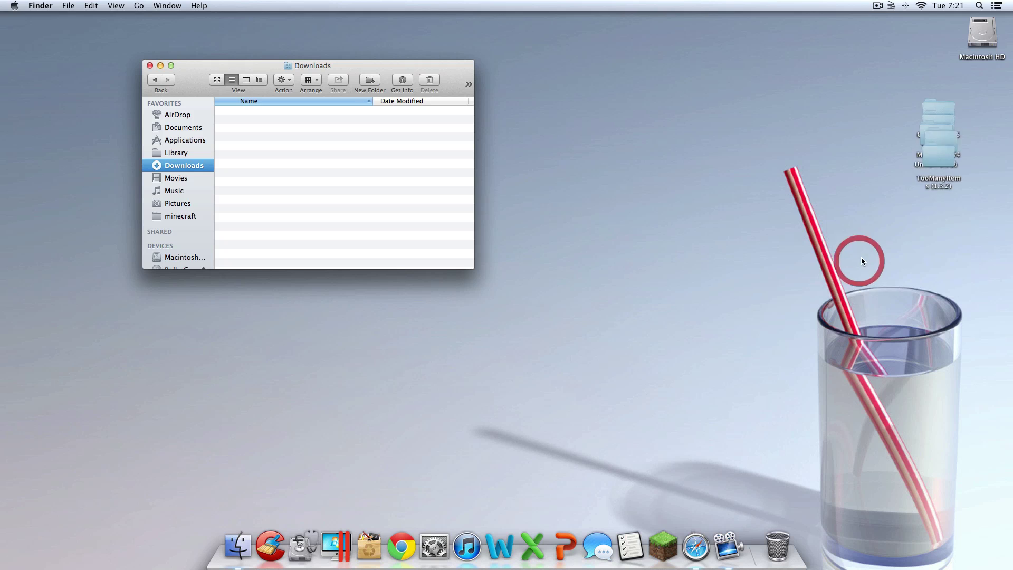
{"action": "left_click_drag", "start_coordinate": [872, 171], "coordinate": [988, 170]}
{"action": "left_click_drag", "start_coordinate": [940, 264], "coordinate": [1003, 258]}
{"action": "right_click", "coordinate": [875, 208]}
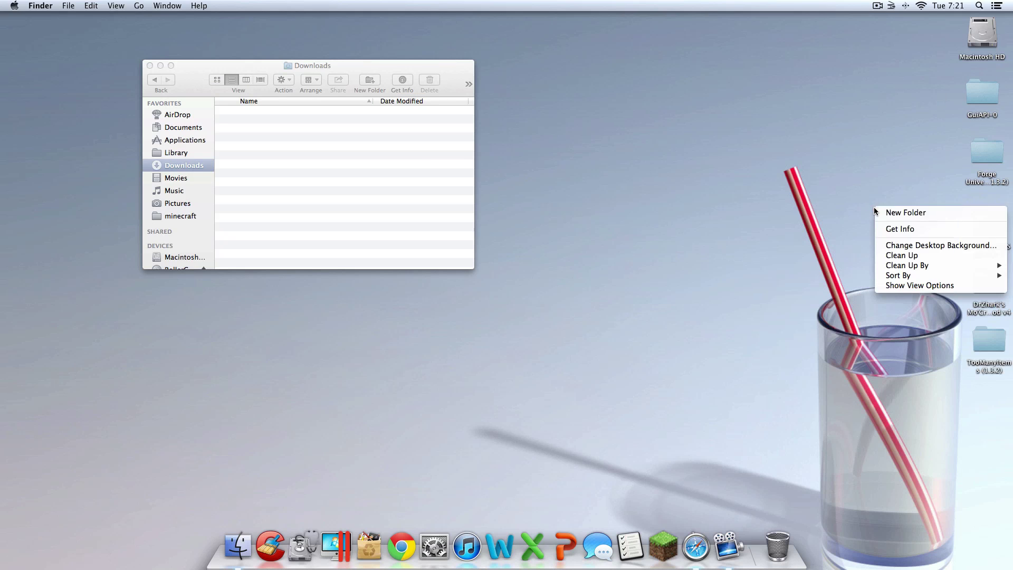
{"action": "left_click", "coordinate": [900, 255]}
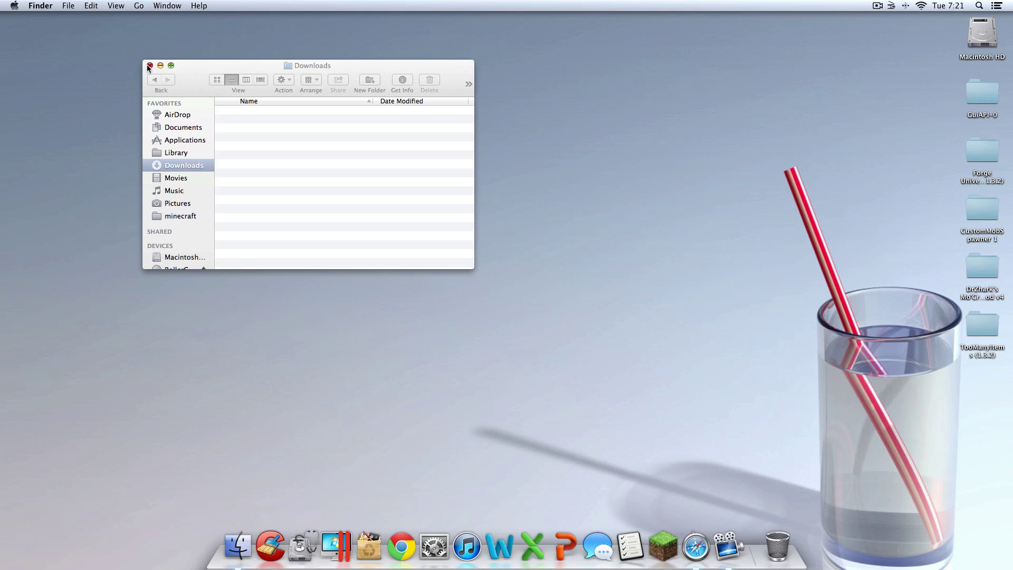
{"action": "left_click", "coordinate": [150, 66]}
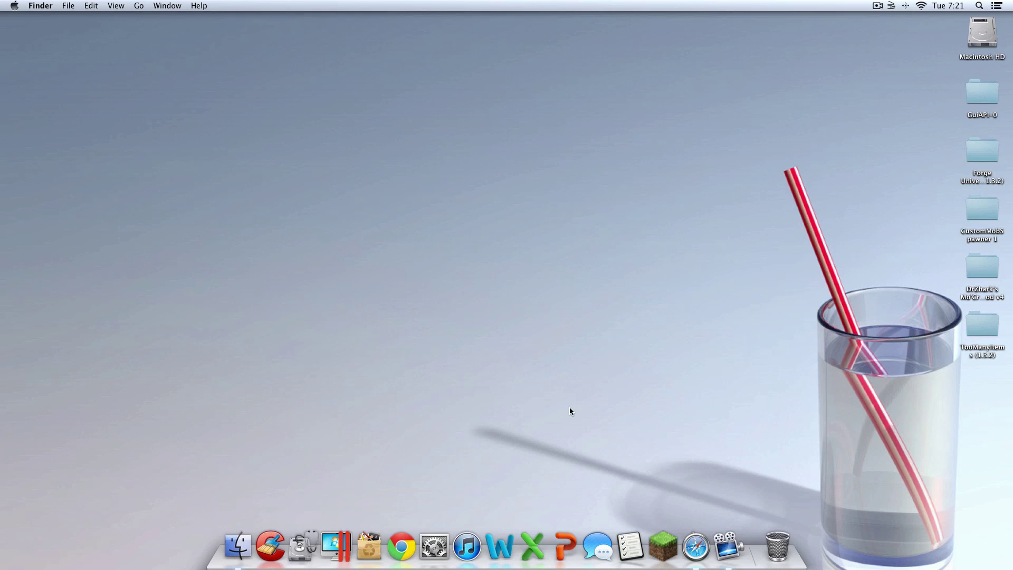
Step: Open a Macintosh HD Finder window, move it top-left, then close it
{"action": "left_click", "coordinate": [234, 544]}
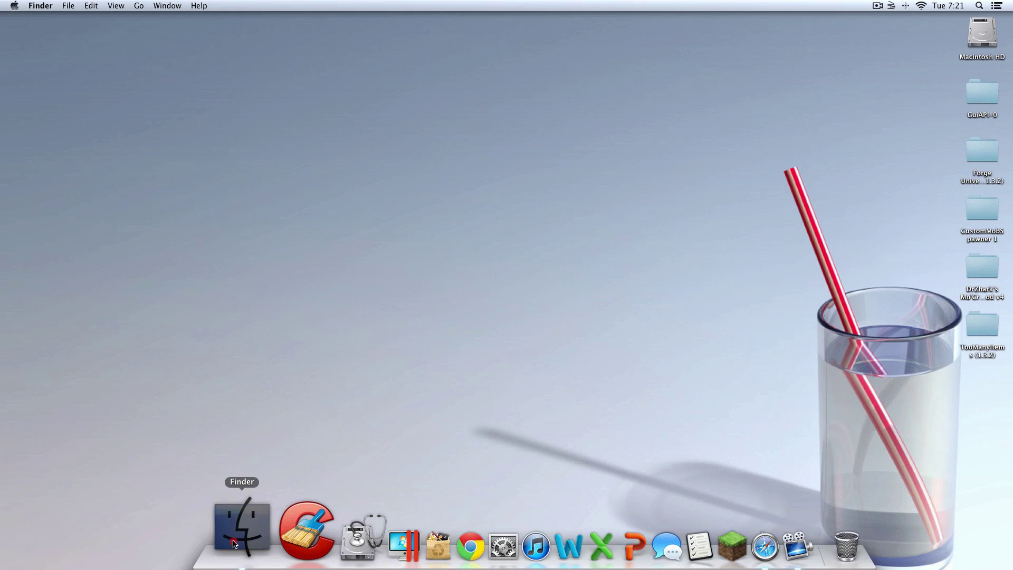
{"action": "left_click_drag", "start_coordinate": [276, 65], "coordinate": [136, 2]}
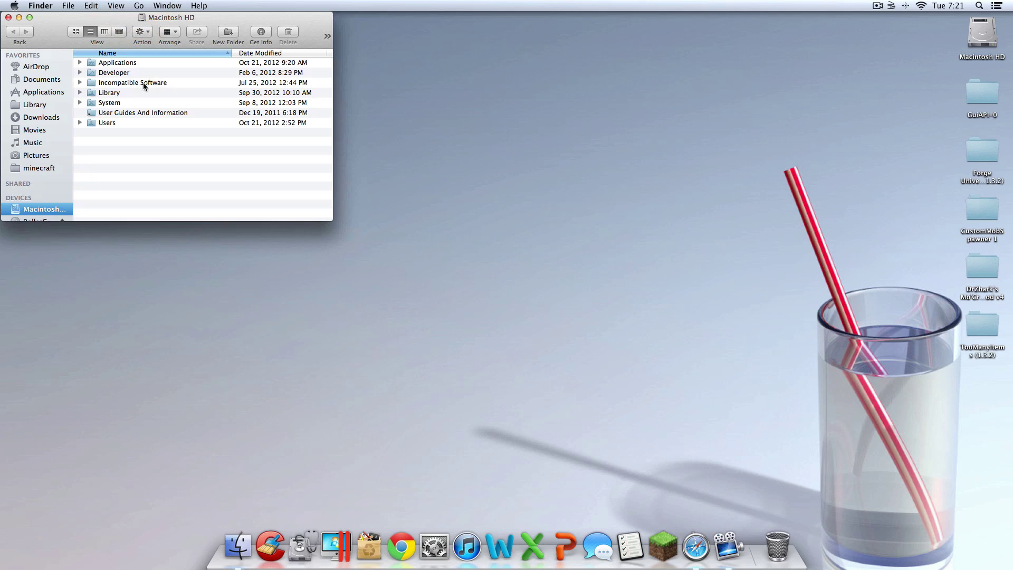
{"action": "left_click", "coordinate": [8, 17]}
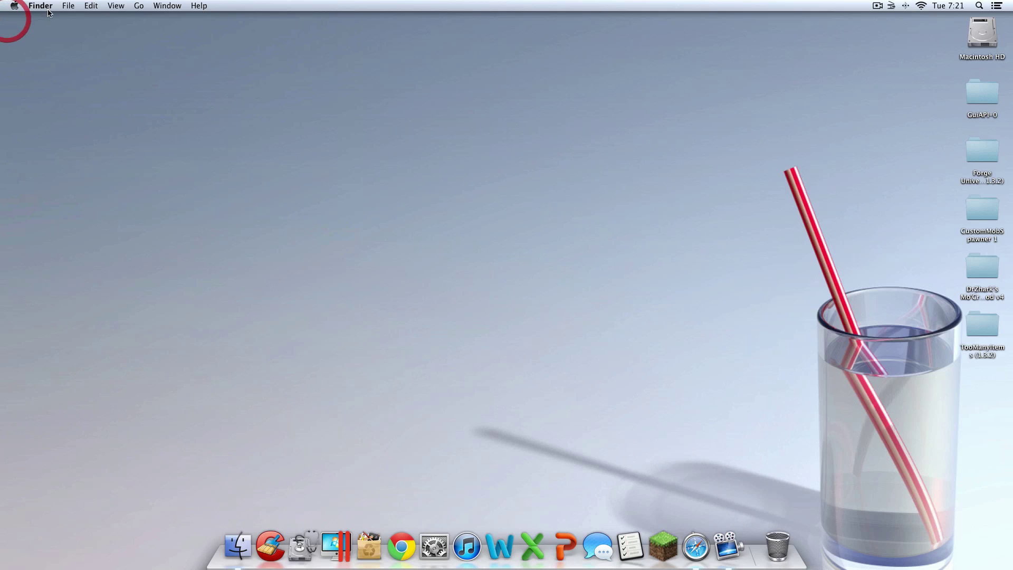
Step: Use Go to Folder with ~/Library to open the home Library folder
{"action": "left_click", "coordinate": [138, 5]}
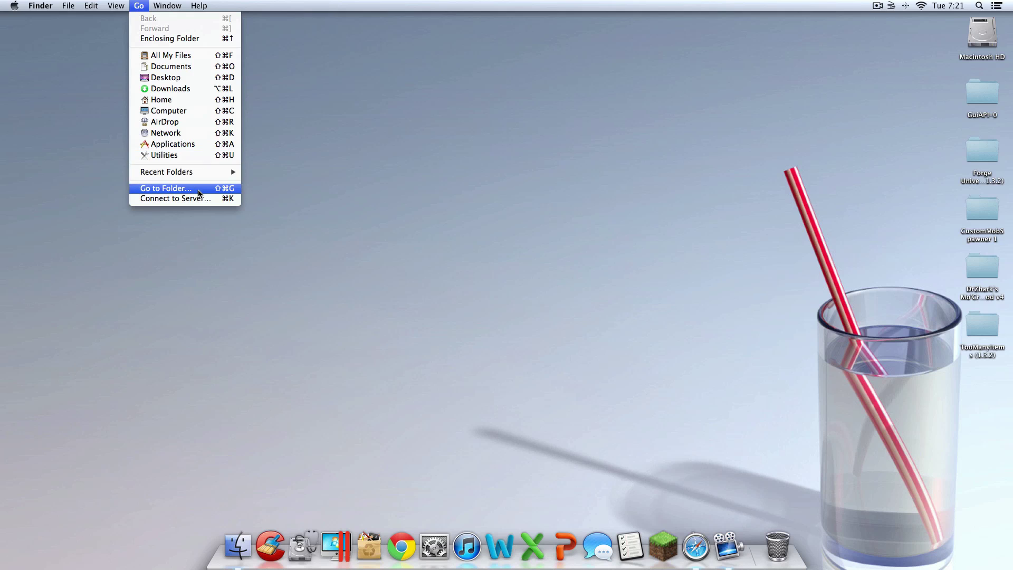
{"action": "left_click", "coordinate": [198, 190]}
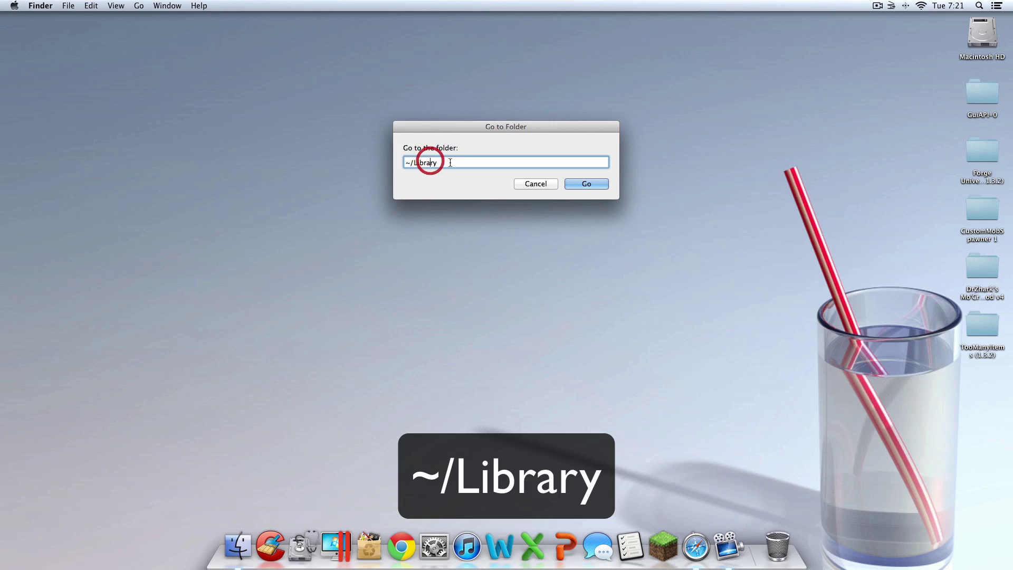
{"action": "left_click", "coordinate": [392, 155]}
{"action": "key", "text": "shift"}
{"action": "key", "text": "BackSpace"}
{"action": "type", "text": "~/"}
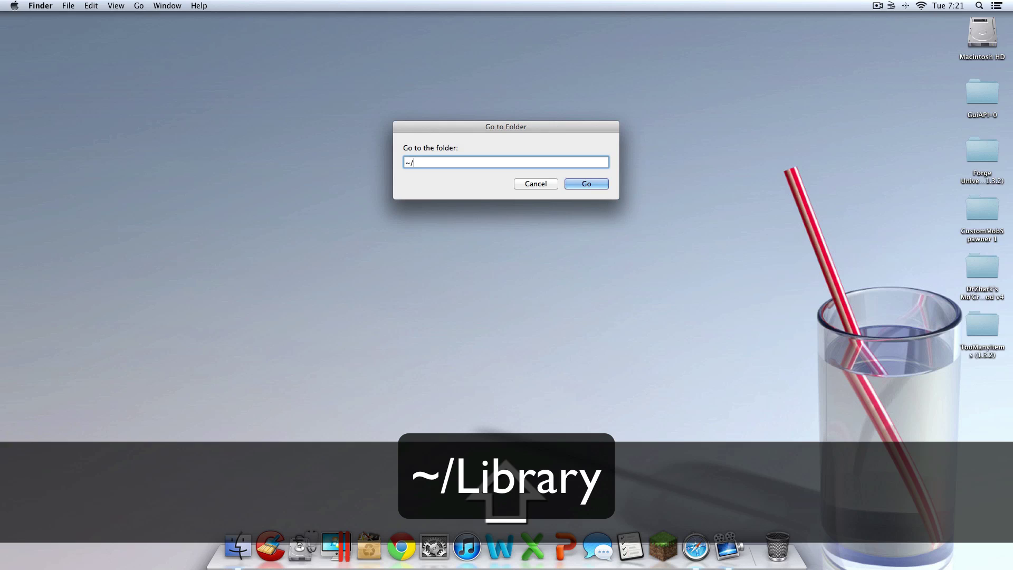
{"action": "type", "text": "Library"}
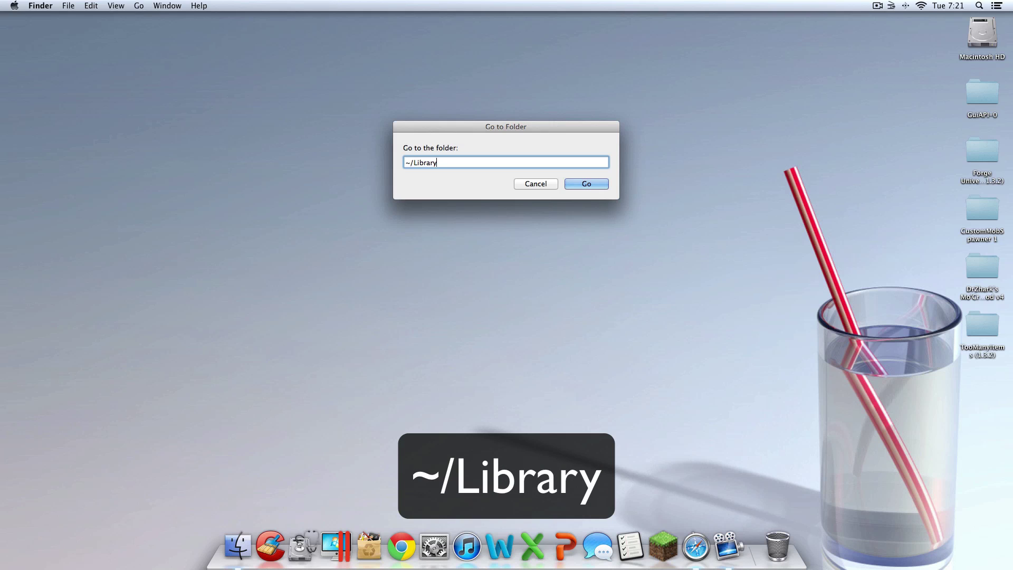
{"action": "left_click", "coordinate": [587, 183]}
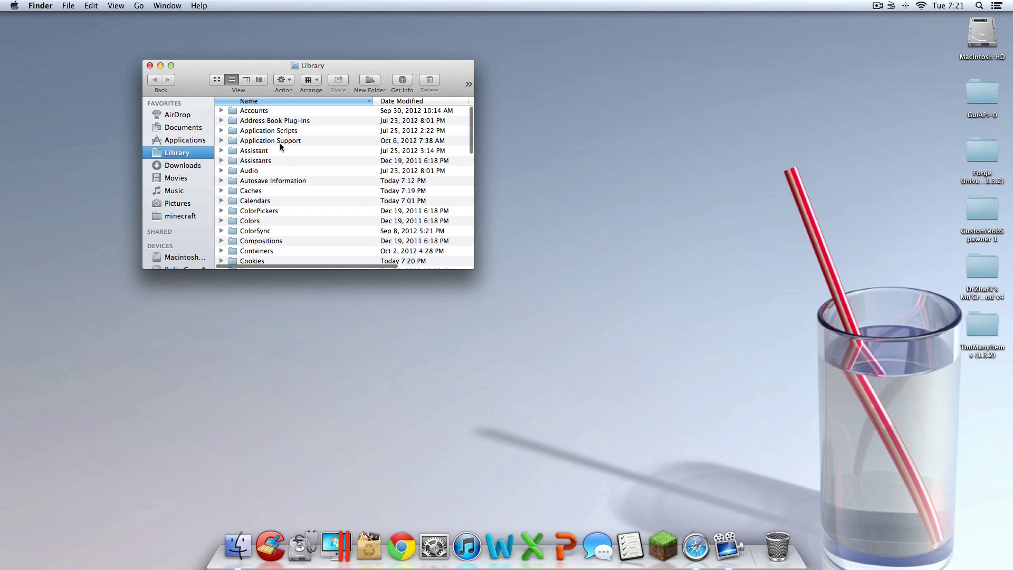
Step: Go to Application Support > minecraft > bin and open Get Info for minecraft.jar
{"action": "left_click", "coordinate": [270, 140]}
{"action": "double_click", "coordinate": [270, 140]}
{"action": "scroll", "coordinate": [270, 175], "scroll_direction": "down", "scroll_amount": 10}
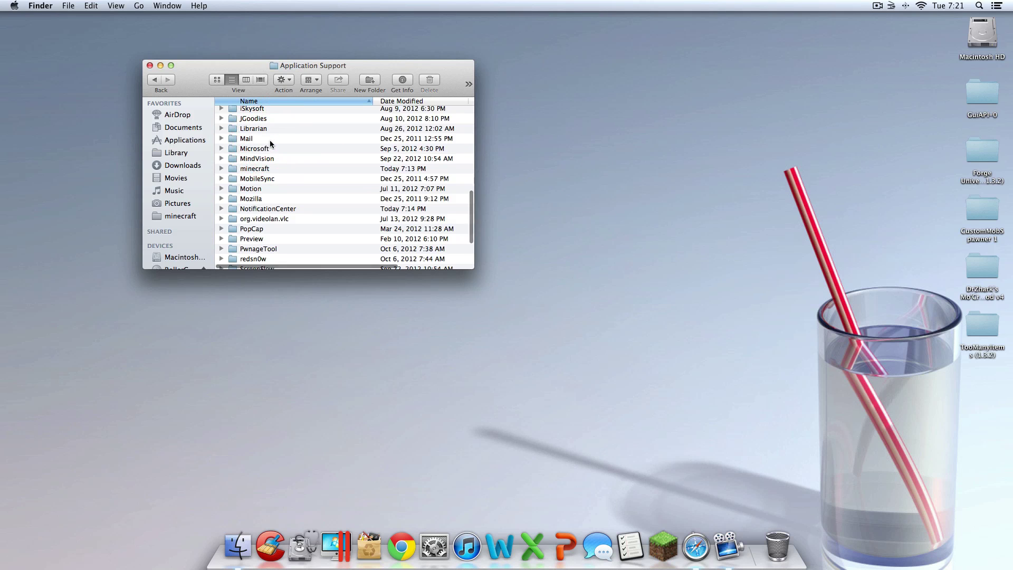
{"action": "double_click", "coordinate": [266, 169]}
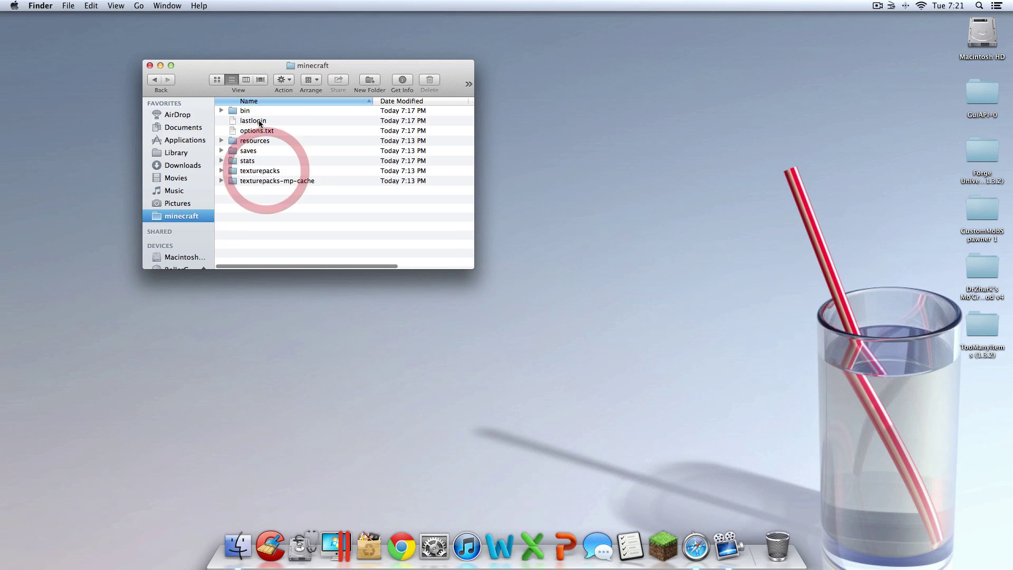
{"action": "double_click", "coordinate": [256, 112]}
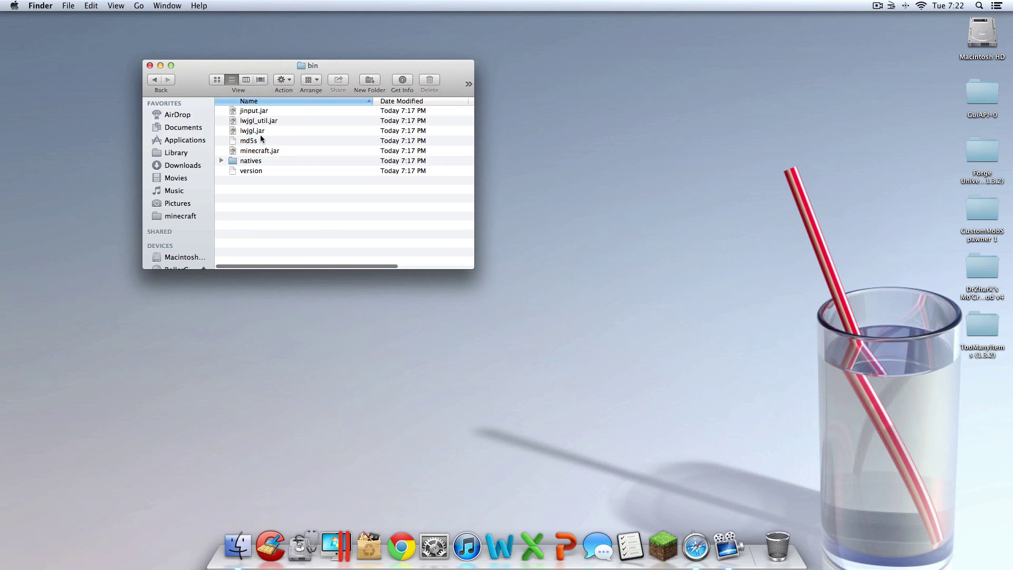
{"action": "left_click", "coordinate": [269, 150]}
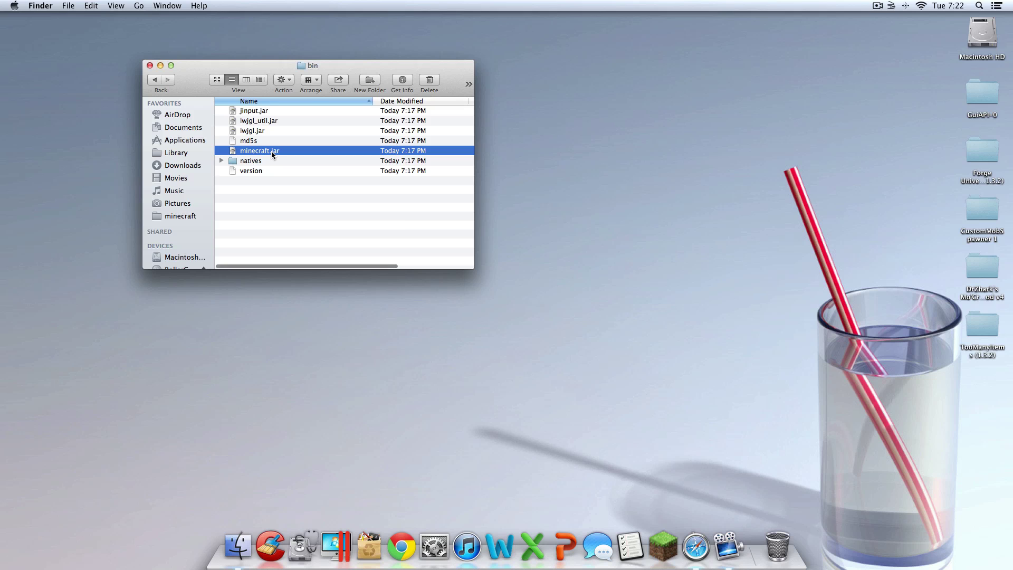
{"action": "right_click", "coordinate": [271, 151]}
{"action": "left_click", "coordinate": [320, 199]}
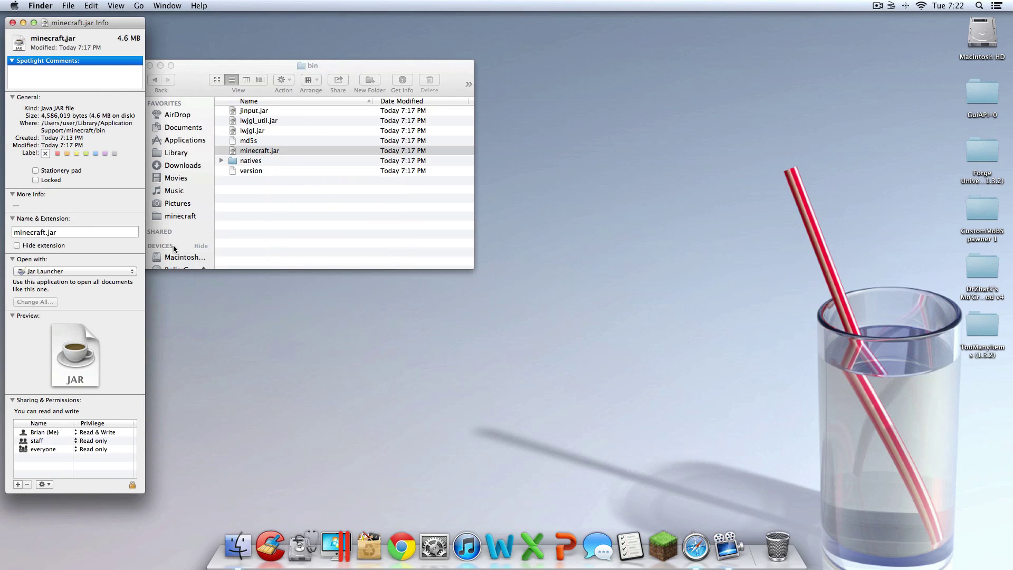
Step: Append .zip to the name and confirm using the .zip extension, giving minecraft.jar.zip
{"action": "left_click", "coordinate": [13, 218]}
{"action": "left_click", "coordinate": [80, 233]}
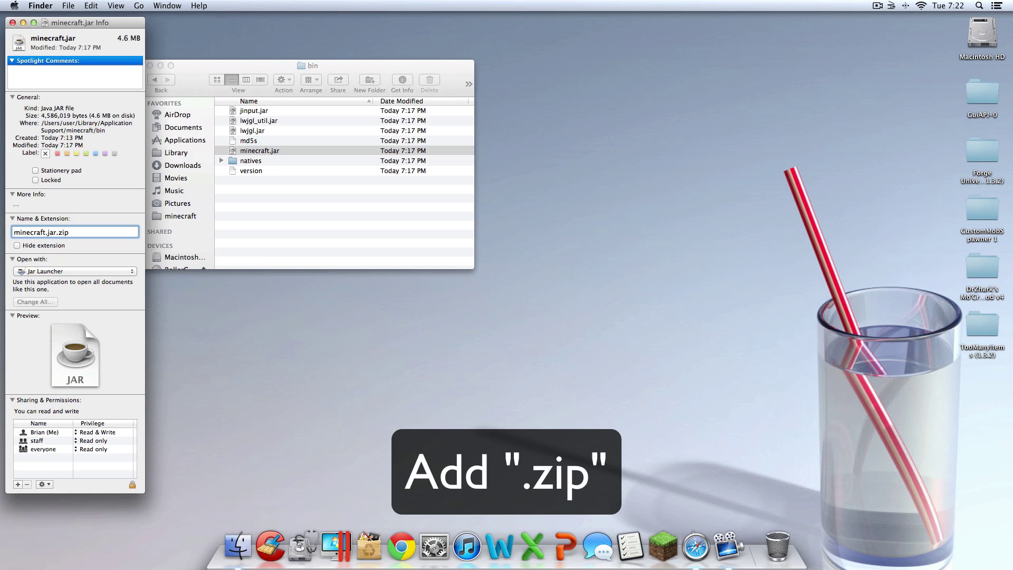
{"action": "type", "text": ".zip"}
{"action": "left_click", "coordinate": [13, 23]}
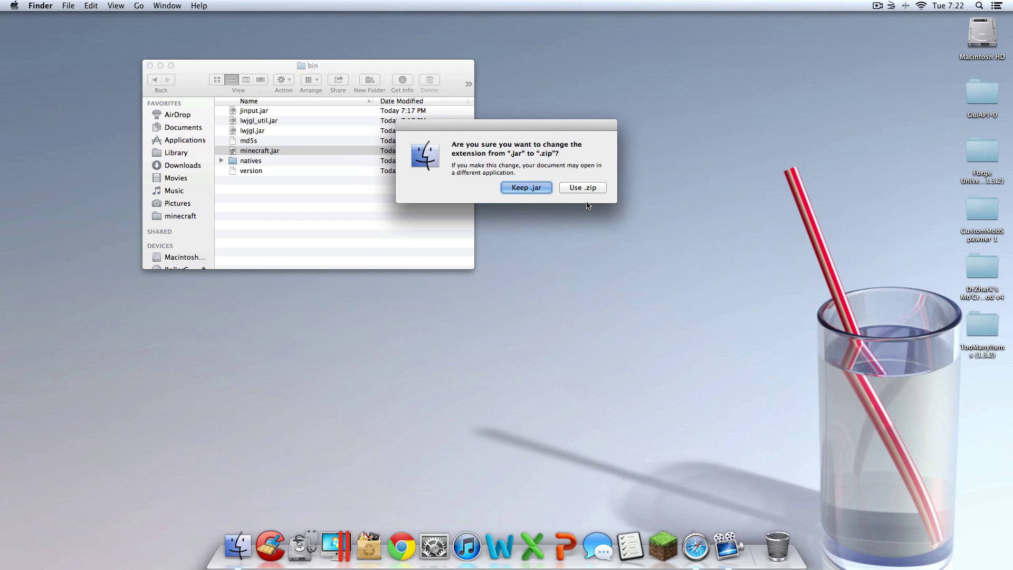
{"action": "left_click", "coordinate": [591, 189]}
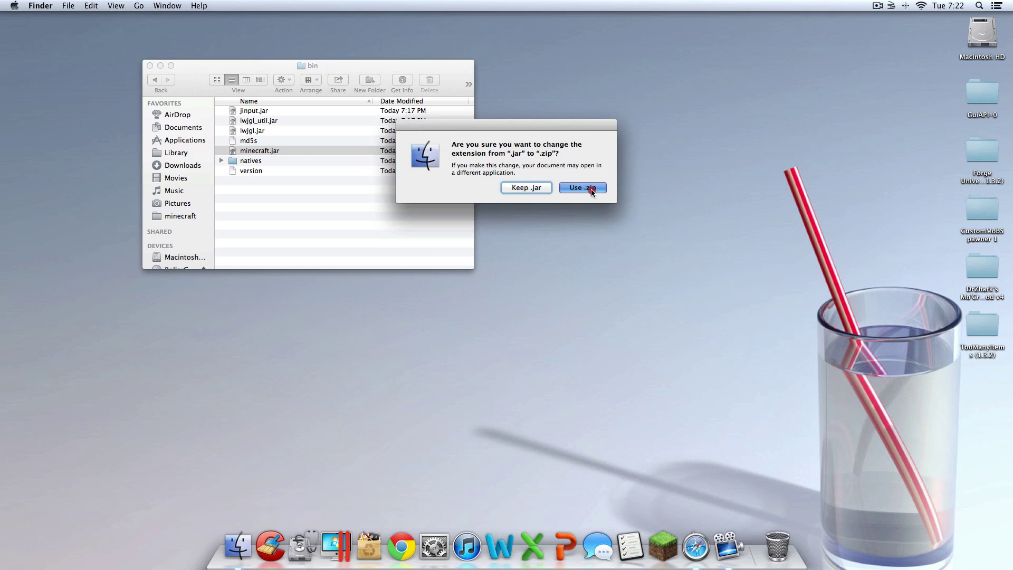
{"action": "left_click", "coordinate": [275, 192]}
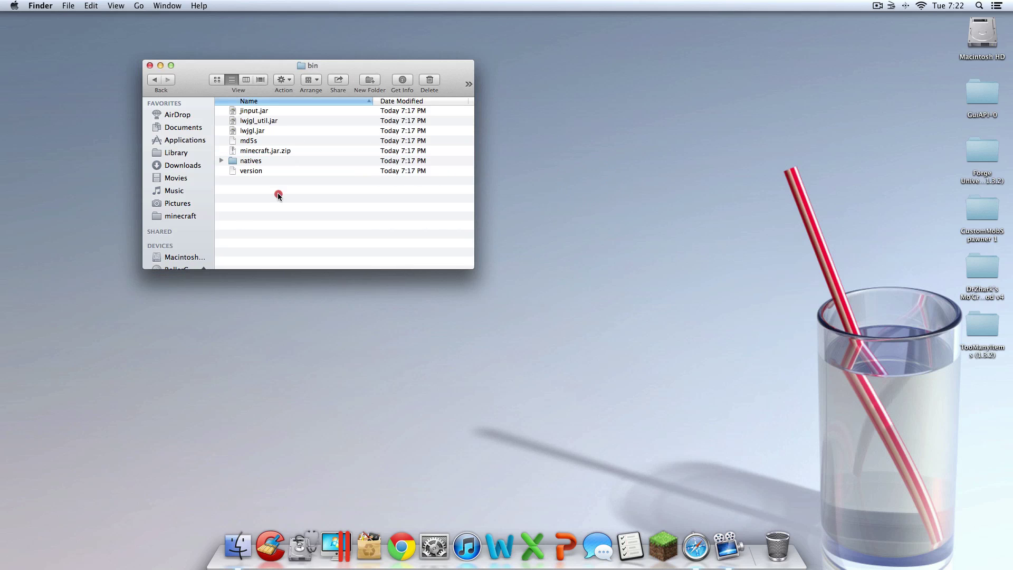
{"action": "left_click", "coordinate": [263, 152]}
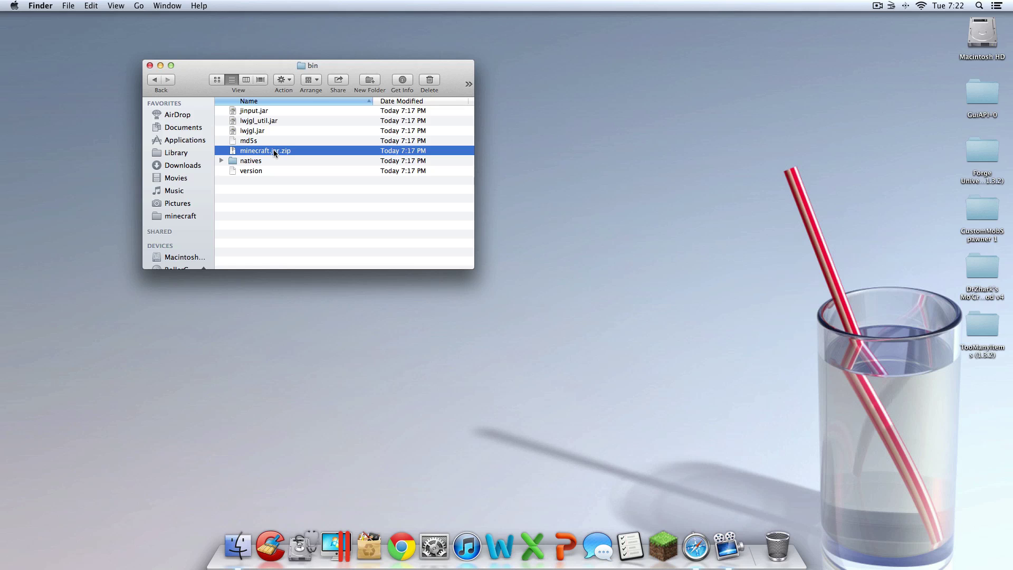
Step: Extract minecraft.jar.zip and delete the zip archive
{"action": "double_click", "coordinate": [273, 151]}
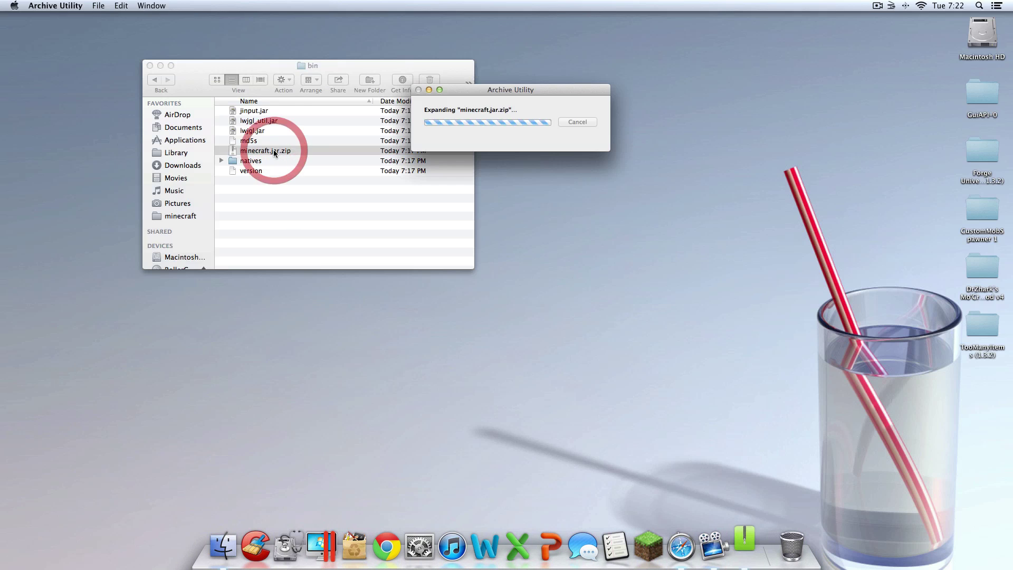
{"action": "left_click", "coordinate": [277, 161]}
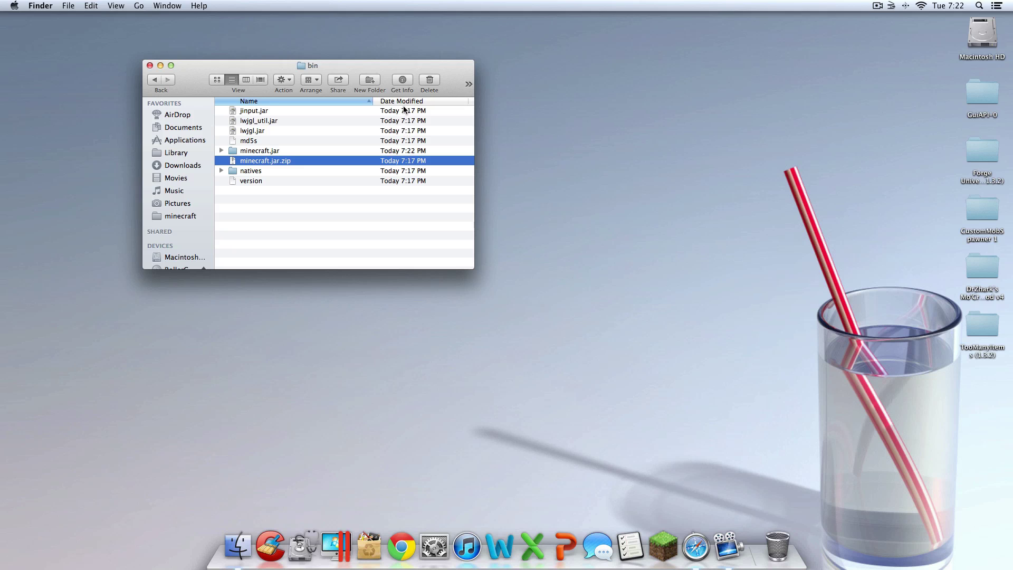
{"action": "mouse_move", "coordinate": [262, 164]}
{"action": "left_mouse_down"}
{"action": "mouse_move", "coordinate": [32, 83]}
{"action": "mouse_move", "coordinate": [74, 51]}
{"action": "mouse_move", "coordinate": [277, 164]}
{"action": "left_mouse_up"}
{"action": "left_click", "coordinate": [429, 82]}
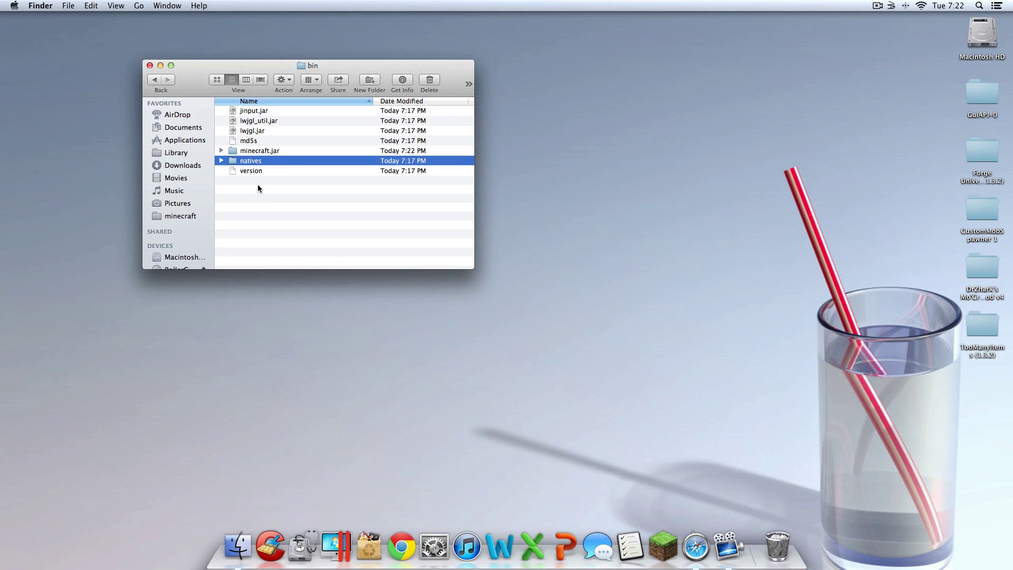
Step: Open the extracted minecraft.jar folder and delete its META-INF folder
{"action": "left_click", "coordinate": [260, 151]}
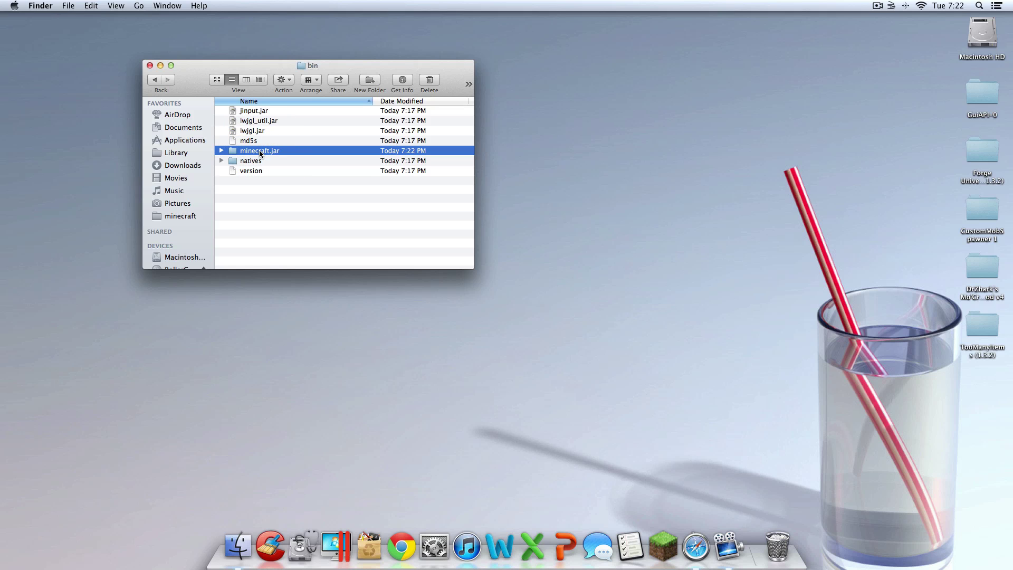
{"action": "double_click", "coordinate": [261, 152]}
{"action": "scroll", "coordinate": [274, 159], "scroll_direction": "down", "scroll_amount": 15}
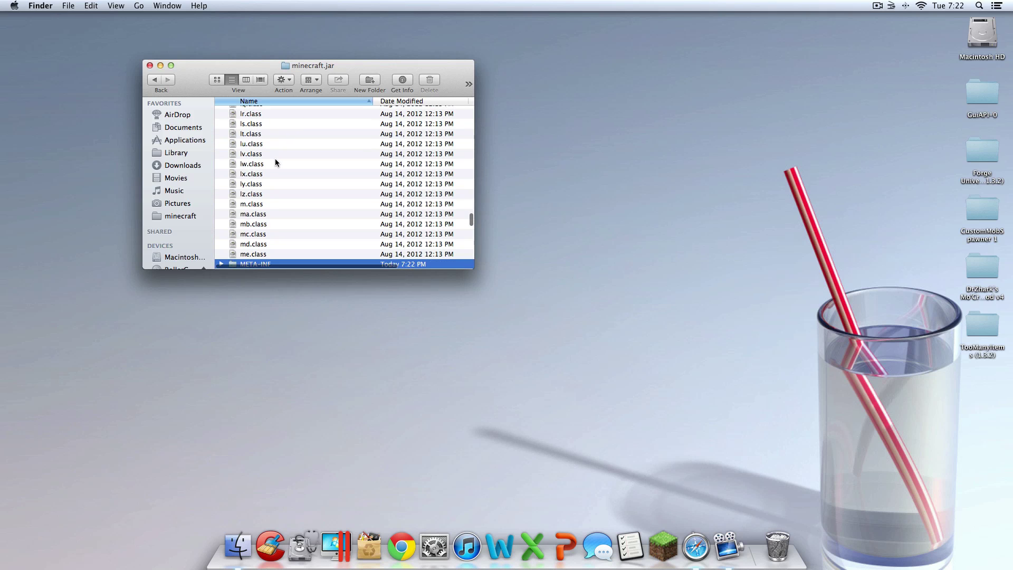
{"action": "scroll", "coordinate": [298, 173], "scroll_direction": "down", "scroll_amount": 2}
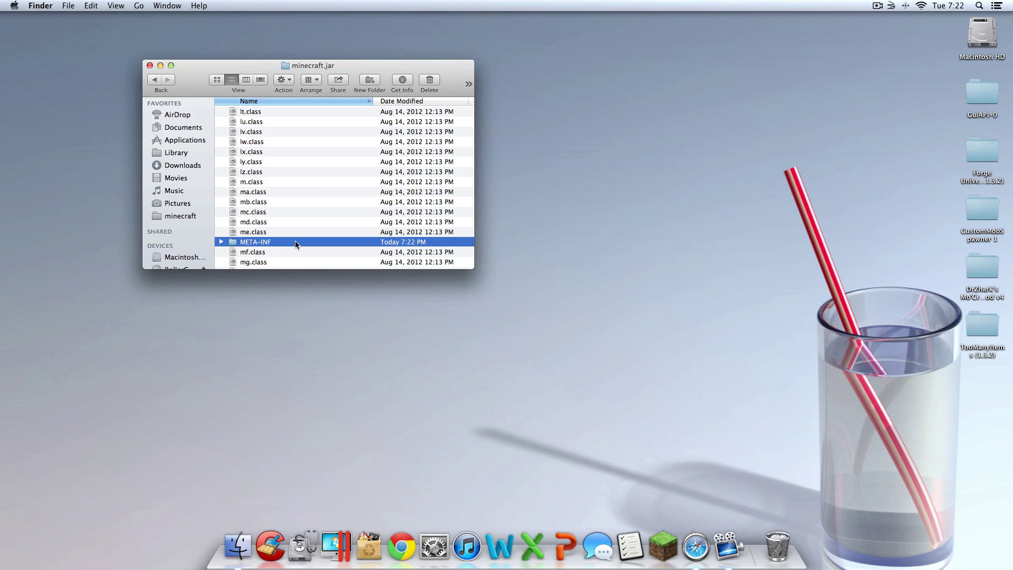
{"action": "left_click", "coordinate": [430, 81]}
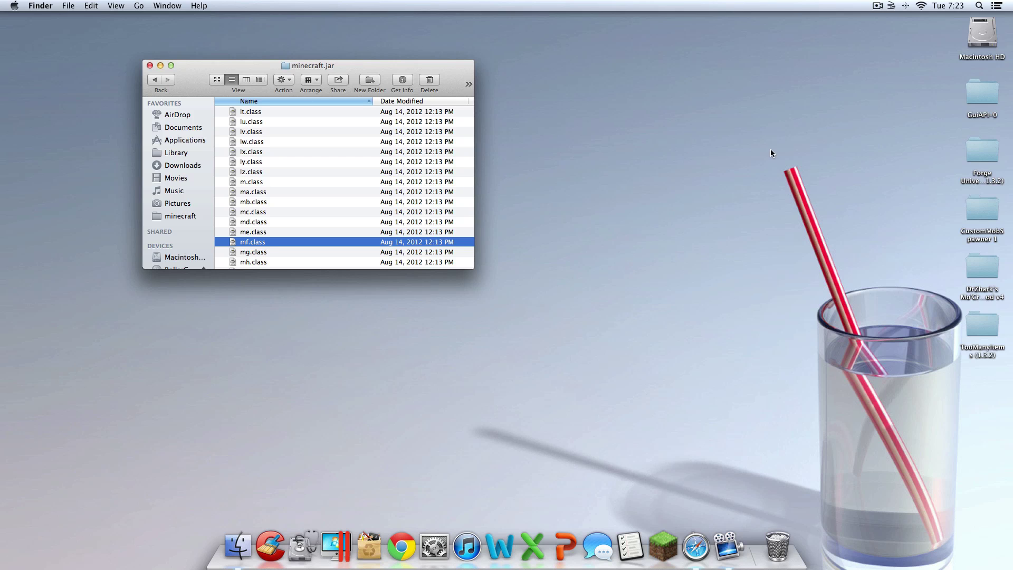
{"action": "left_click_drag", "start_coordinate": [974, 159], "coordinate": [805, 116]}
{"action": "left_click", "coordinate": [813, 206]}
{"action": "left_click", "coordinate": [801, 106]}
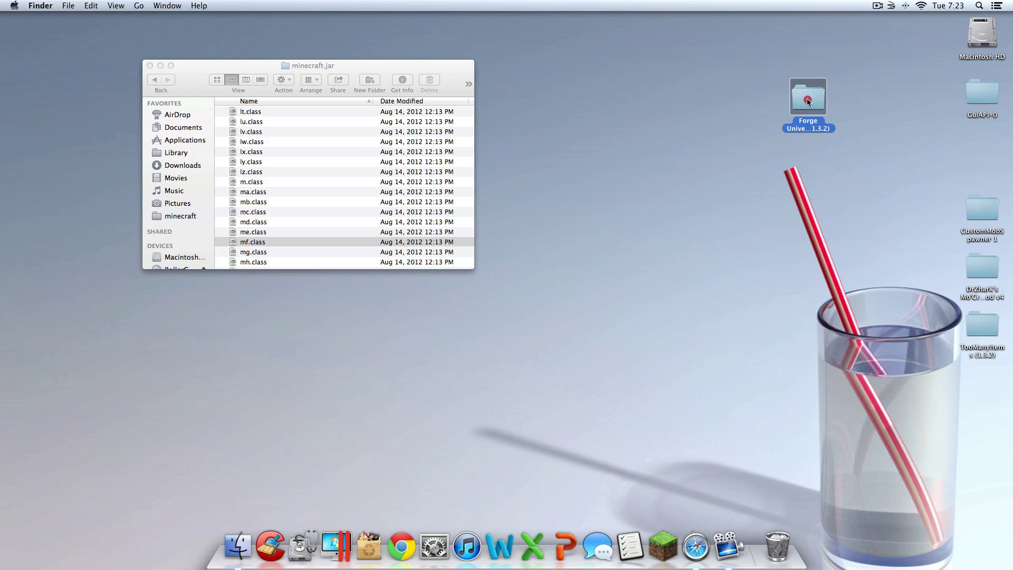
Step: Open Forge Universal (1.3.2) beside minecraft.jar and copy all of its files
{"action": "double_click", "coordinate": [807, 100]}
{"action": "left_click_drag", "start_coordinate": [477, 68], "coordinate": [719, 53]}
{"action": "left_click_drag", "start_coordinate": [388, 75], "coordinate": [243, 12]}
{"action": "left_click_drag", "start_coordinate": [237, 11], "coordinate": [234, 10]}
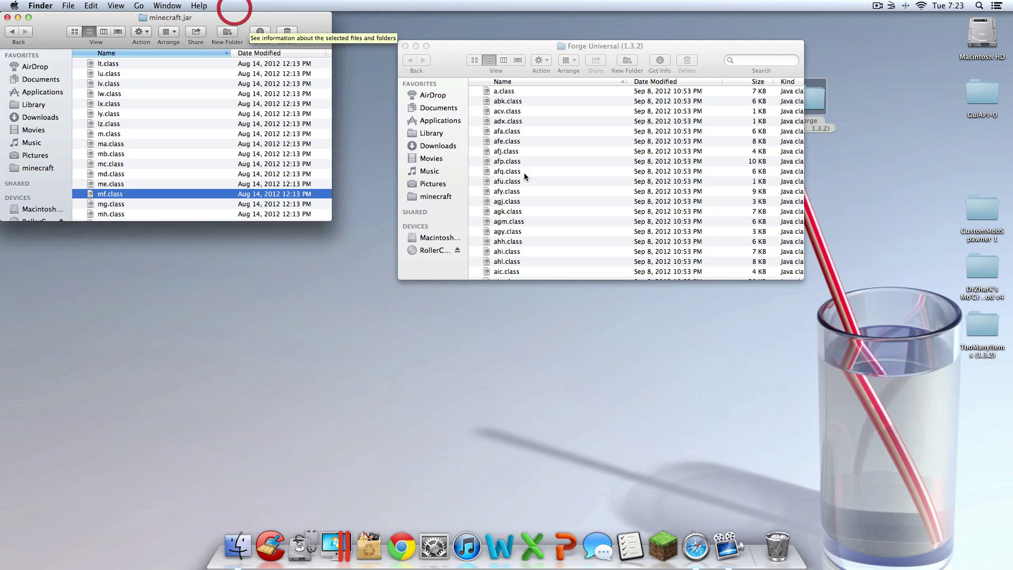
{"action": "left_click", "coordinate": [558, 188]}
{"action": "scroll", "coordinate": [593, 188], "scroll_direction": "down", "scroll_amount": 20}
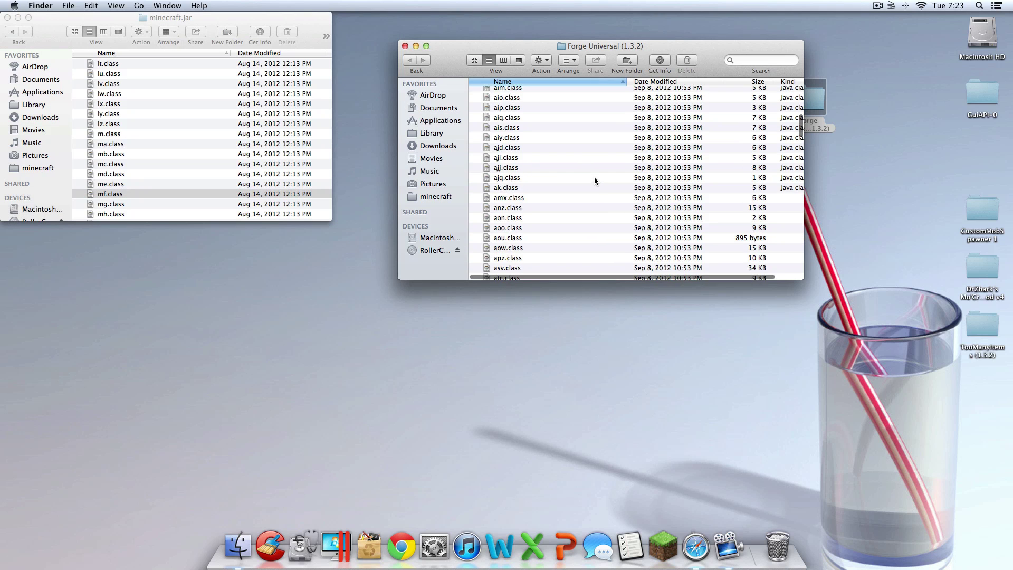
{"action": "scroll", "coordinate": [592, 184], "scroll_direction": "down", "scroll_amount": 10}
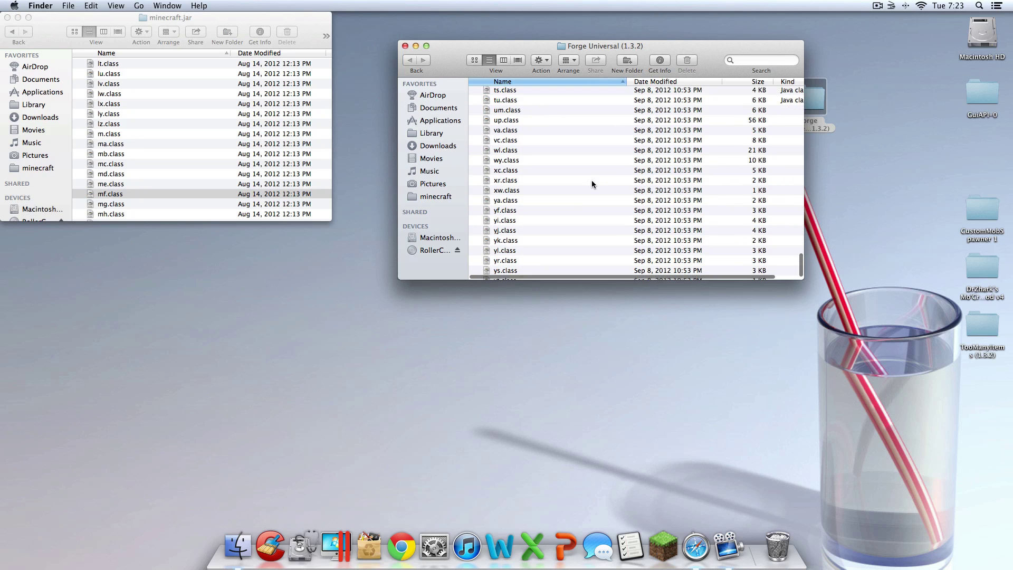
{"action": "key", "text": "cmd+a"}
{"action": "scroll", "coordinate": [592, 190], "scroll_direction": "up", "scroll_amount": 15}
{"action": "scroll", "coordinate": [594, 195], "scroll_direction": "up", "scroll_amount": 5}
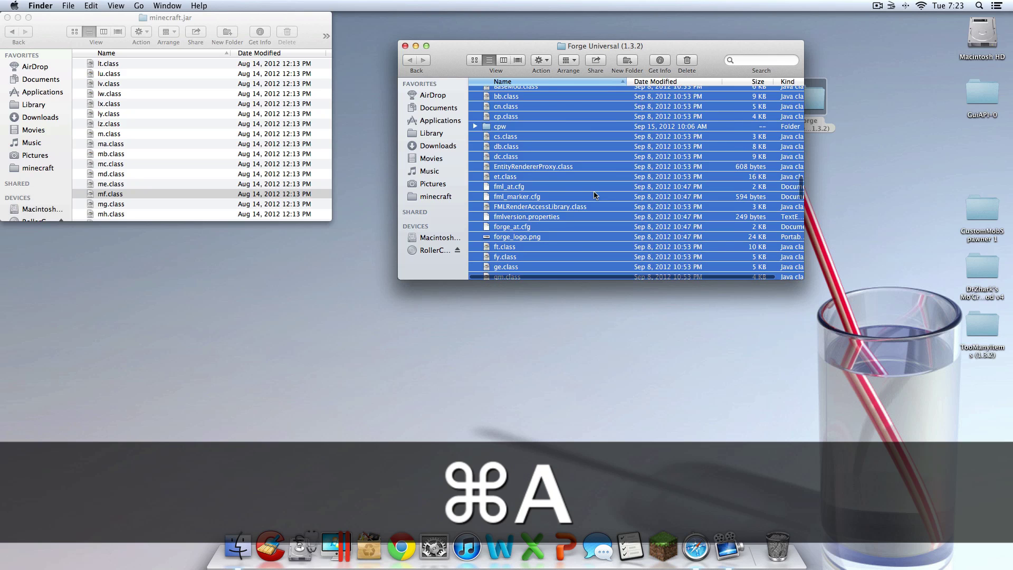
{"action": "right_click", "coordinate": [595, 196]}
{"action": "left_click", "coordinate": [671, 333]}
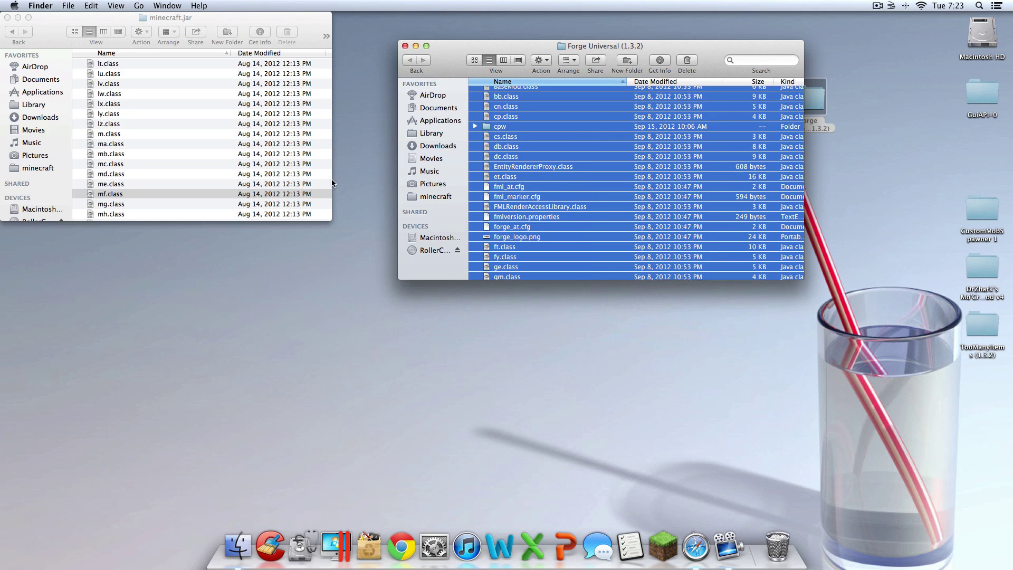
Step: Paste them into minecraft.jar, replacing all duplicates, and close Forge Universal
{"action": "left_click", "coordinate": [182, 108]}
{"action": "key", "text": "super+v"}
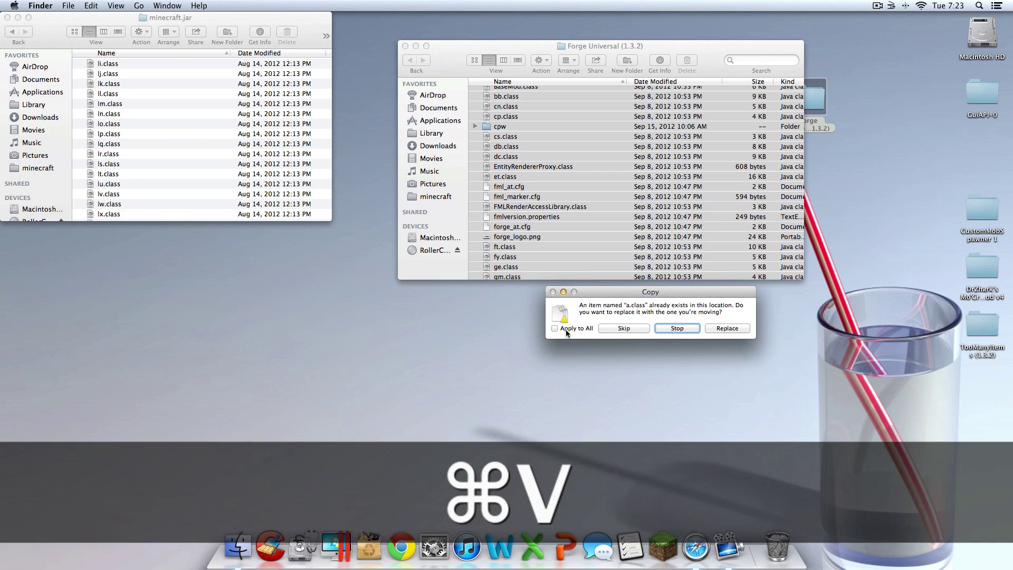
{"action": "left_click", "coordinate": [555, 328]}
{"action": "left_click", "coordinate": [721, 328]}
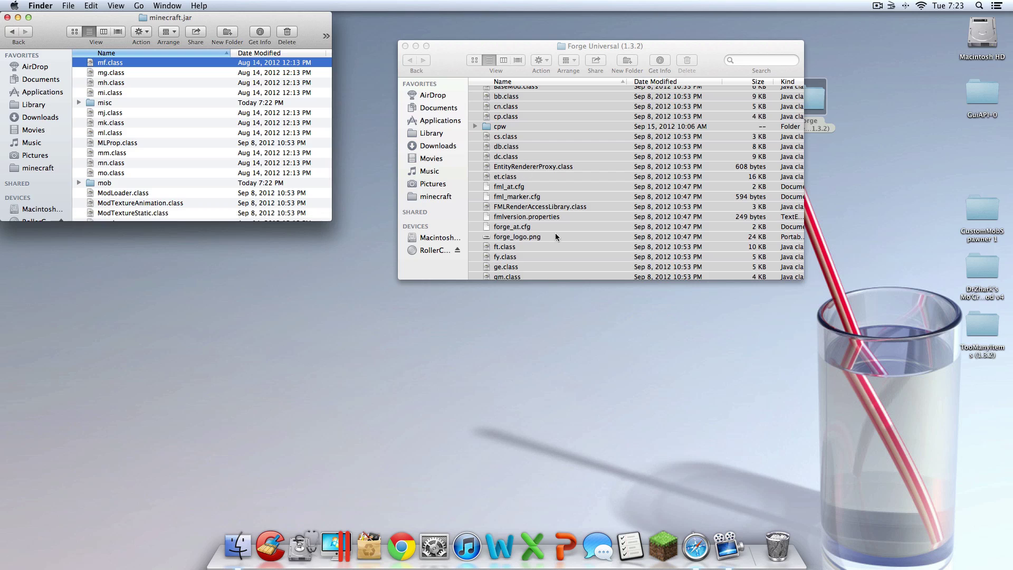
{"action": "left_click", "coordinate": [405, 46]}
Step: Clean up the desktop folder icons into a neat grid
{"action": "left_click_drag", "start_coordinate": [831, 60], "coordinate": [649, 81]}
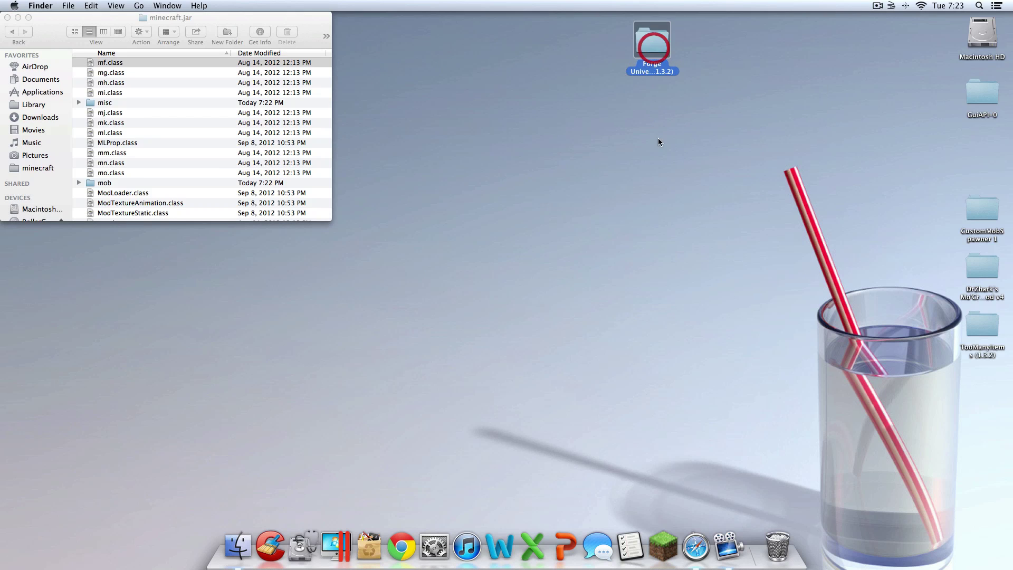
{"action": "right_click", "coordinate": [660, 170]}
{"action": "left_click", "coordinate": [718, 237]}
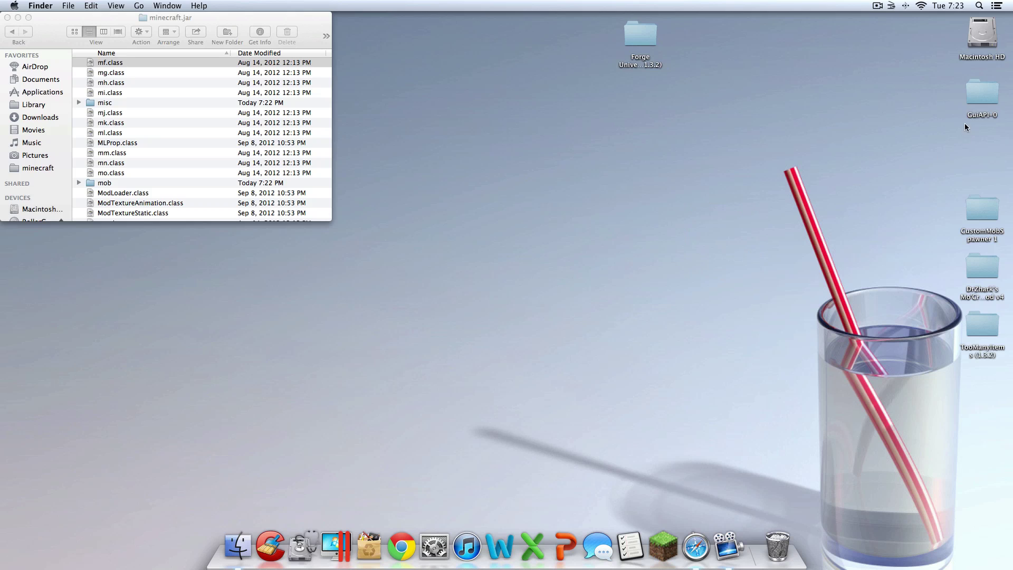
{"action": "left_click", "coordinate": [982, 93]}
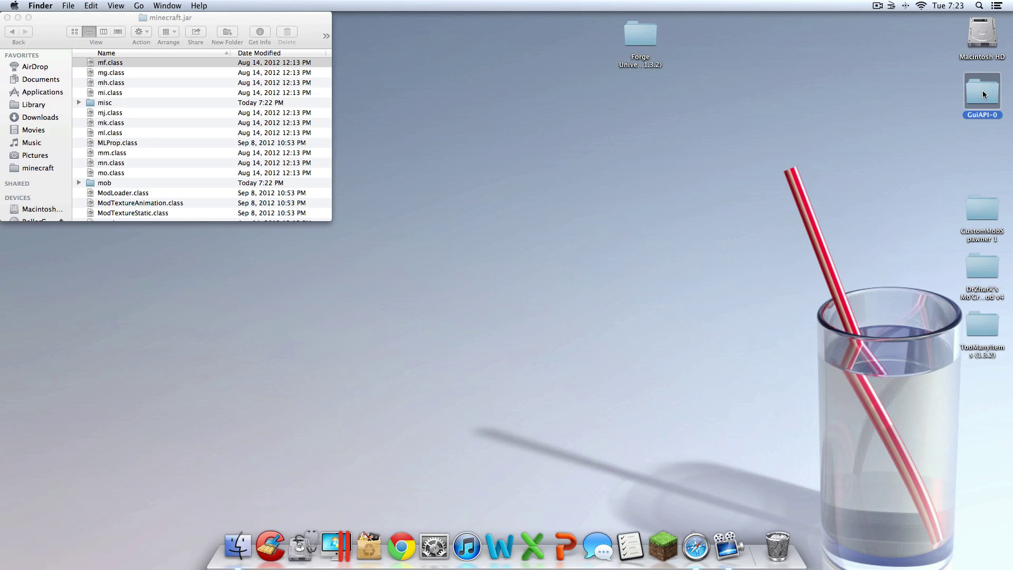
Step: Open GuiAPI-0 and copy all 49 of its items
{"action": "double_click", "coordinate": [983, 94]}
{"action": "scroll", "coordinate": [186, 136], "scroll_direction": "down", "scroll_amount": 15}
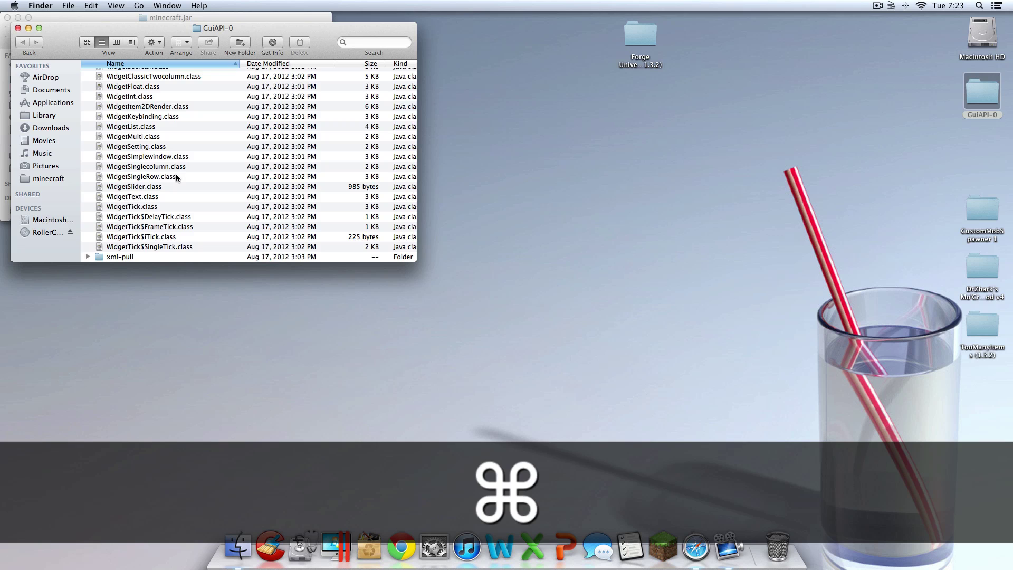
{"action": "key", "text": "super+a"}
{"action": "right_click", "coordinate": [176, 180]}
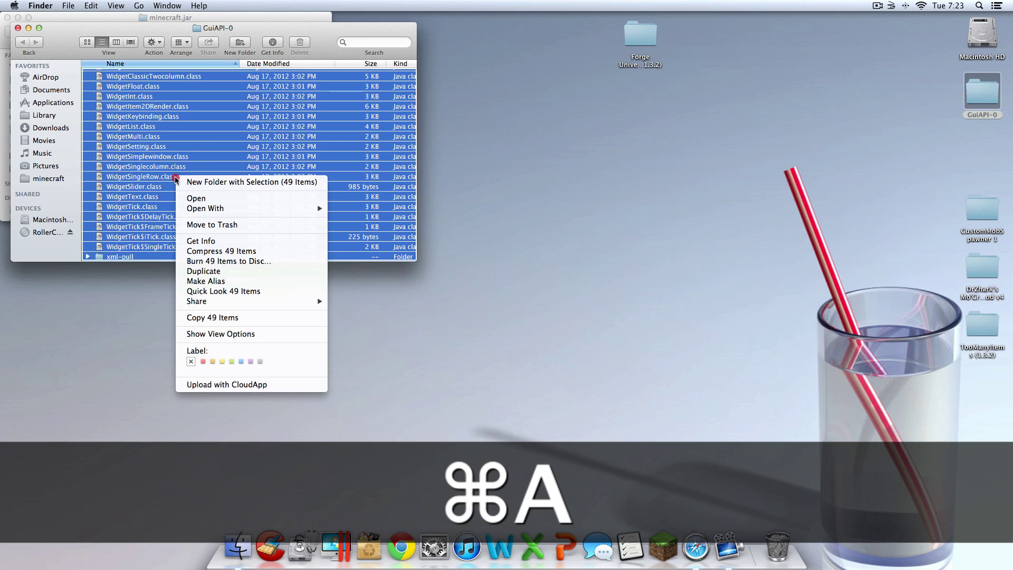
{"action": "left_click", "coordinate": [247, 318]}
Step: Paste the 49 items into minecraft.jar, replacing existing files, and close GuiAPI-0
{"action": "left_click_drag", "start_coordinate": [222, 32], "coordinate": [648, 48]}
{"action": "left_click", "coordinate": [217, 153]}
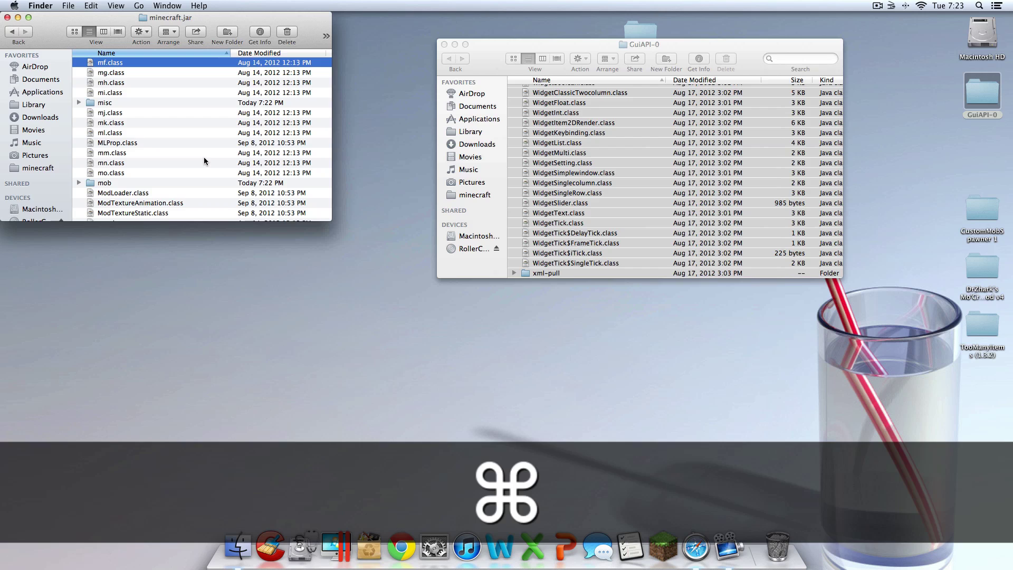
{"action": "key", "text": "super+v"}
{"action": "left_click", "coordinate": [728, 328]}
{"action": "left_click", "coordinate": [444, 44]}
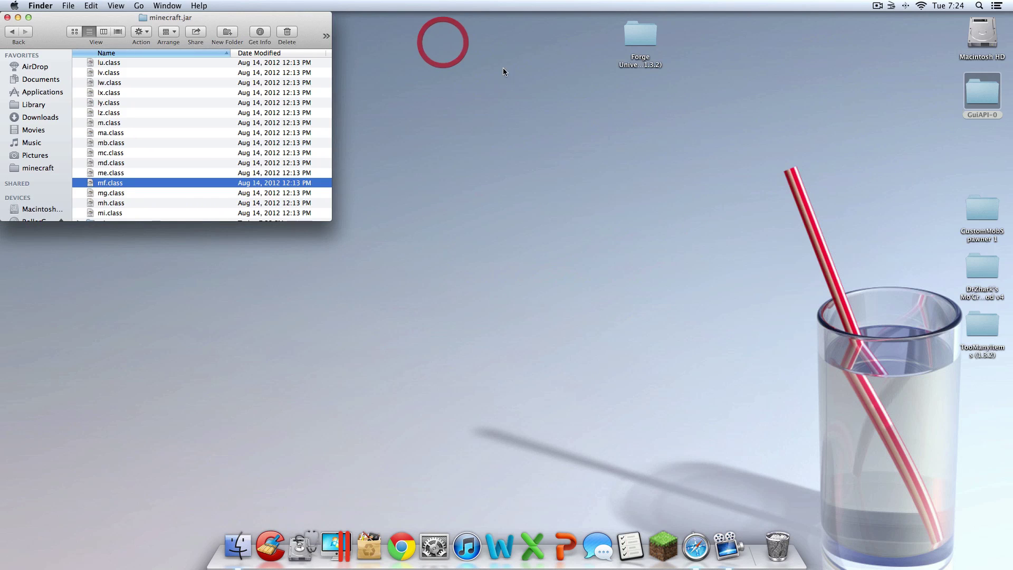
Step: Move GuiAPI-0 under the Forge folder and clean up the desktop icons
{"action": "left_click", "coordinate": [738, 216]}
{"action": "left_click_drag", "start_coordinate": [972, 92], "coordinate": [632, 110]}
{"action": "right_click", "coordinate": [544, 217]}
{"action": "left_click", "coordinate": [673, 284]}
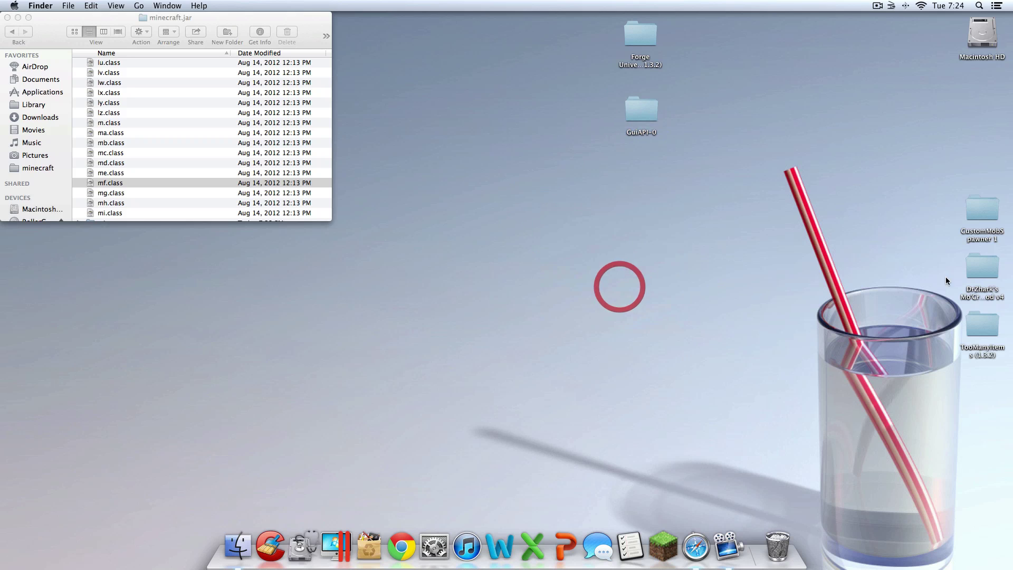
Step: Open the CustomMobSpawner 1 folder with its window on the right
{"action": "left_click", "coordinate": [988, 215]}
{"action": "double_click", "coordinate": [983, 213]}
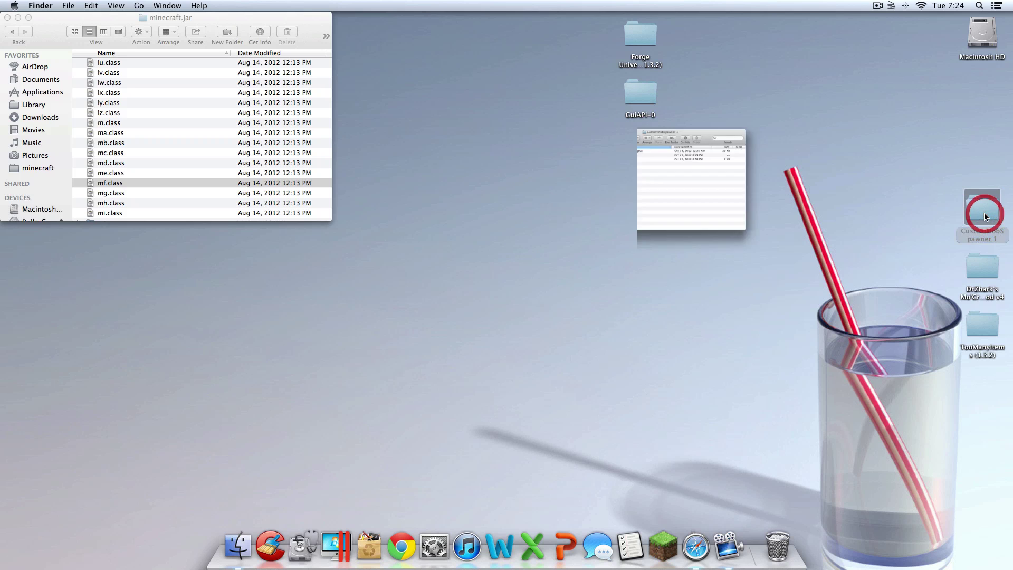
{"action": "left_click_drag", "start_coordinate": [166, 31], "coordinate": [594, 47]}
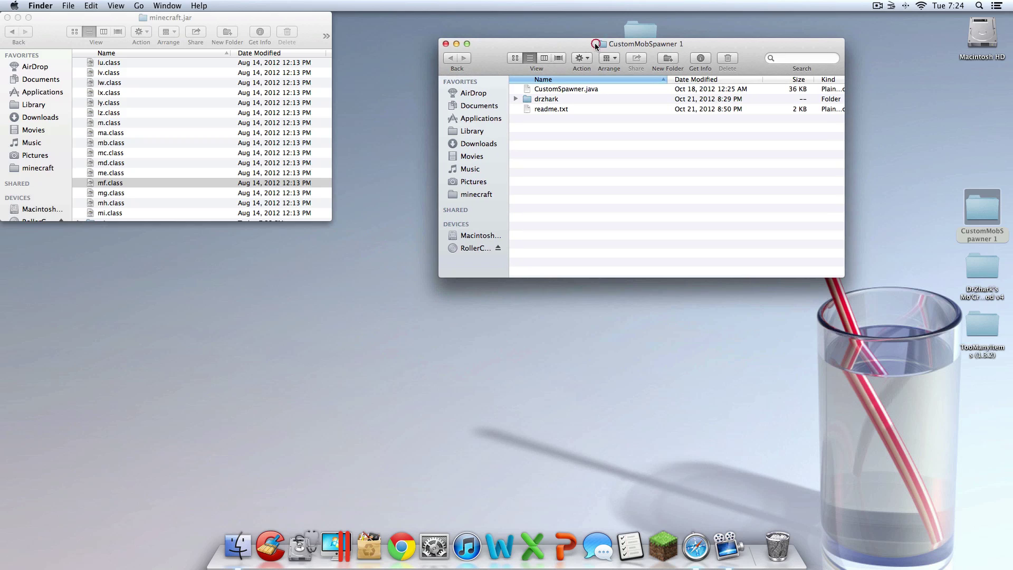
{"action": "left_click", "coordinate": [570, 89]}
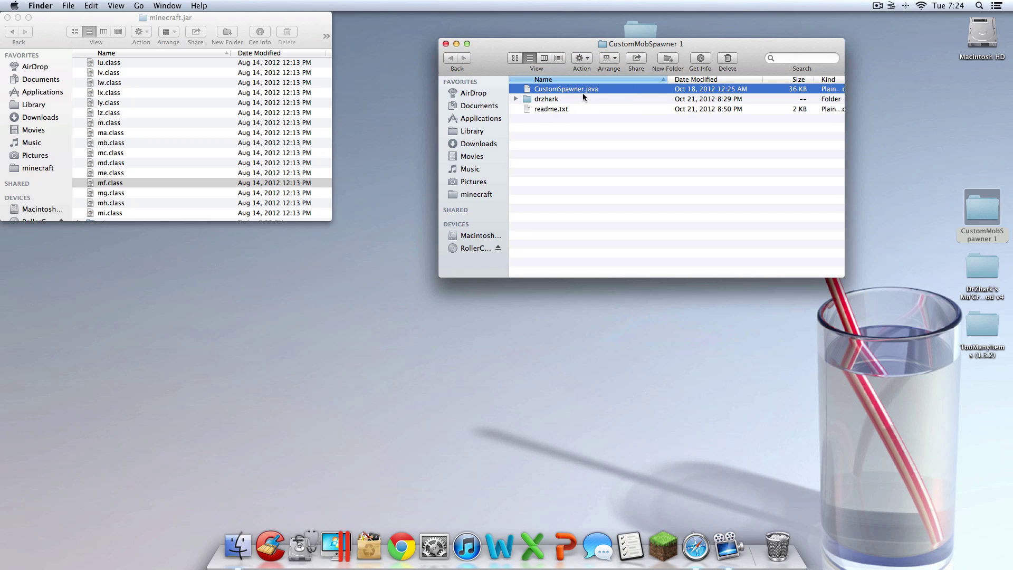
{"action": "left_click", "coordinate": [593, 133]}
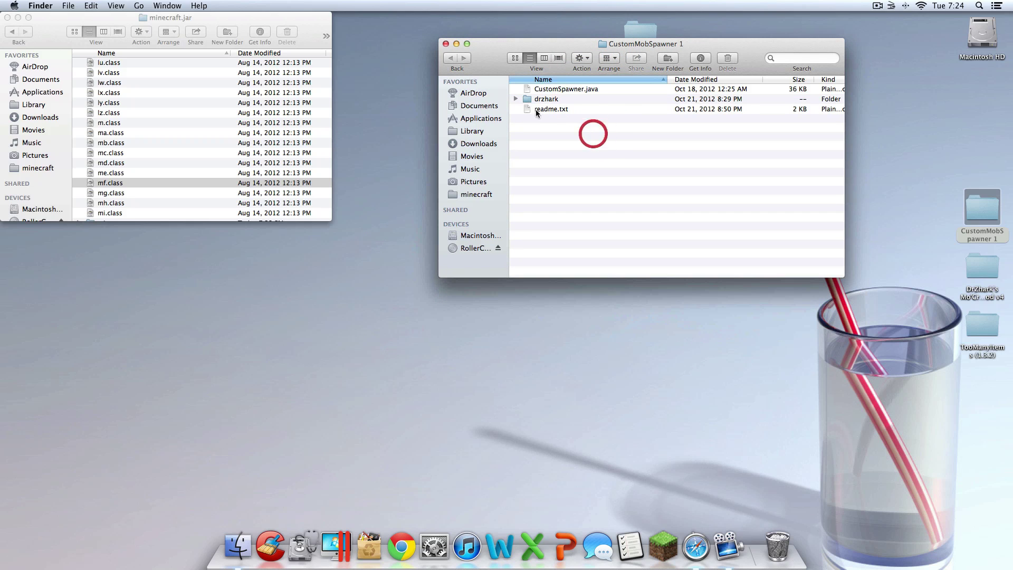
Step: Navigate the other window back from minecraft.jar to the minecraft folder
{"action": "left_click", "coordinate": [36, 34]}
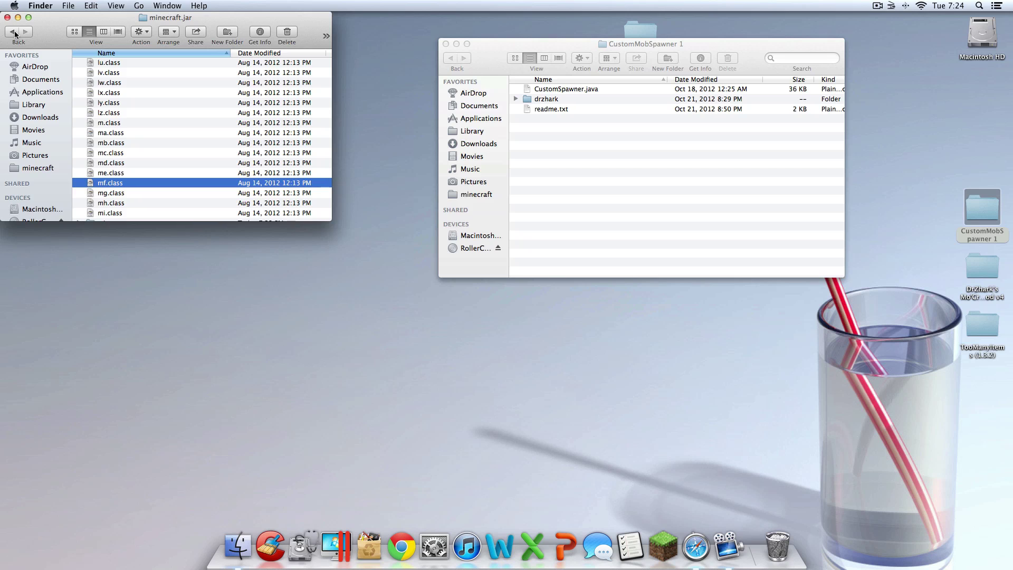
{"action": "left_click", "coordinate": [14, 33]}
{"action": "left_click", "coordinate": [14, 33]}
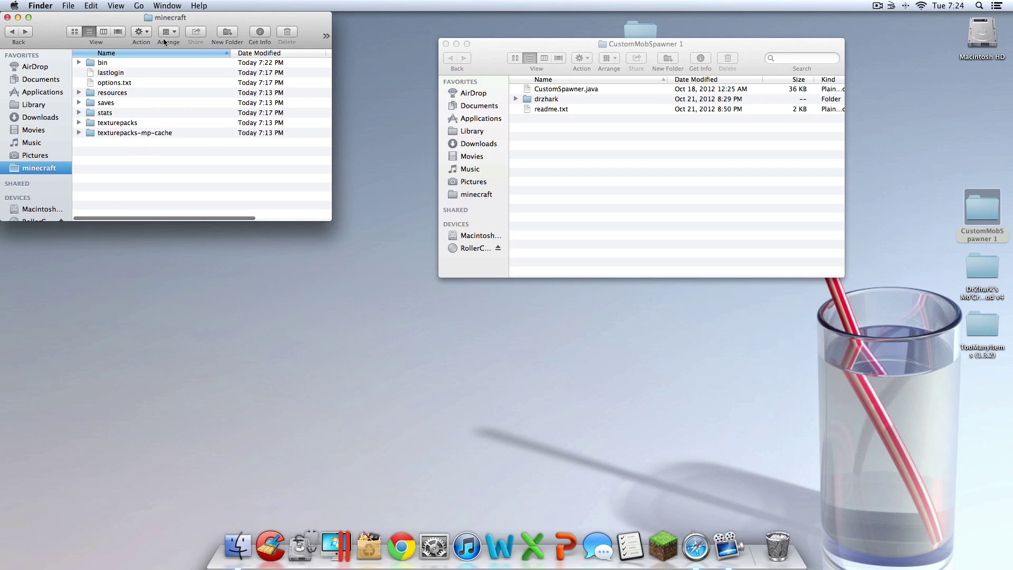
{"action": "left_click", "coordinate": [125, 65]}
{"action": "left_click_drag", "start_coordinate": [127, 142], "coordinate": [108, 58]}
Step: Create a new folder named mods inside minecraft and open it
{"action": "left_click", "coordinate": [141, 153]}
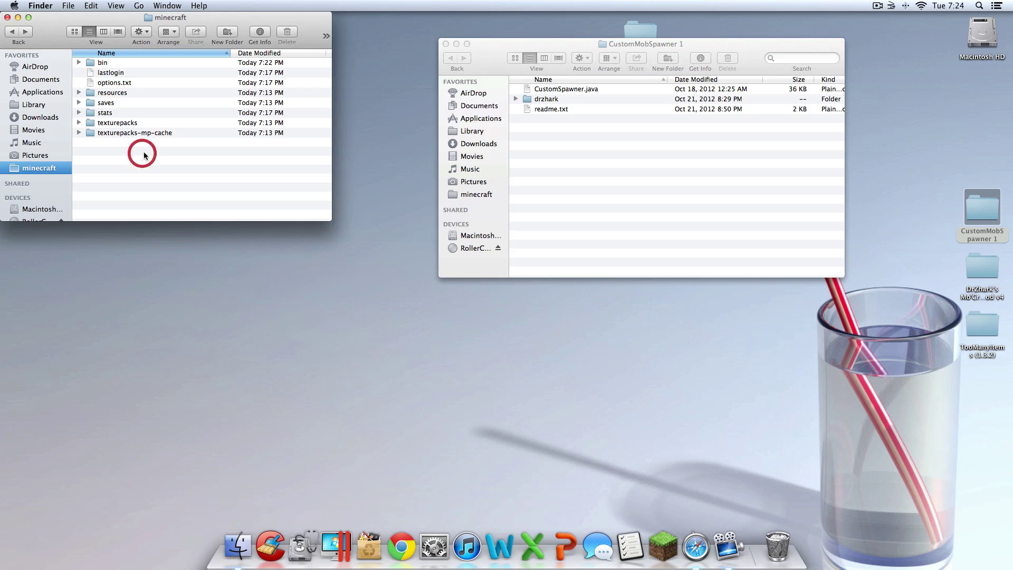
{"action": "right_click", "coordinate": [148, 154]}
{"action": "left_click", "coordinate": [181, 157]}
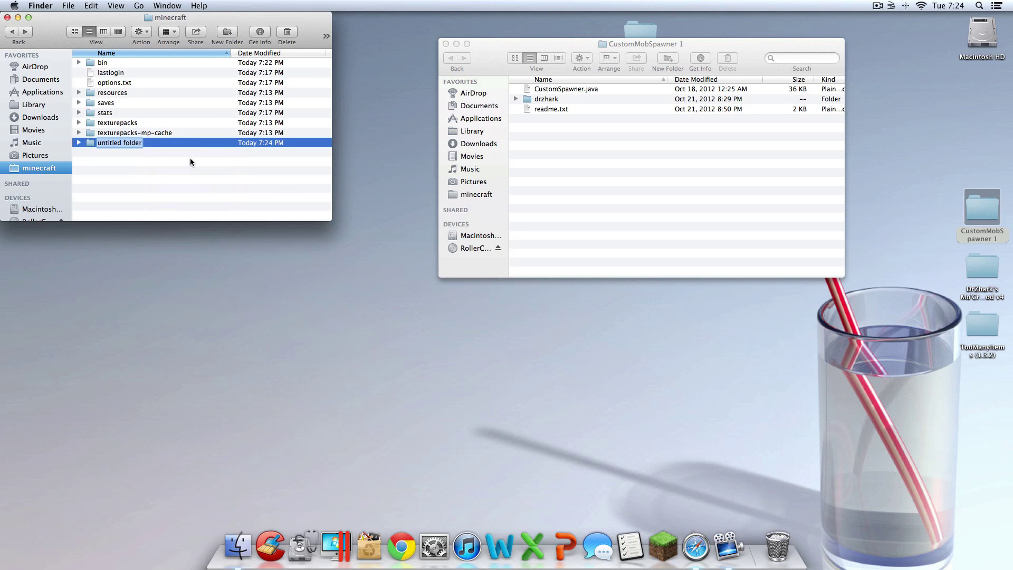
{"action": "type", "text": "mo"}
{"action": "left_click", "coordinate": [609, 158]}
{"action": "left_click", "coordinate": [146, 159]}
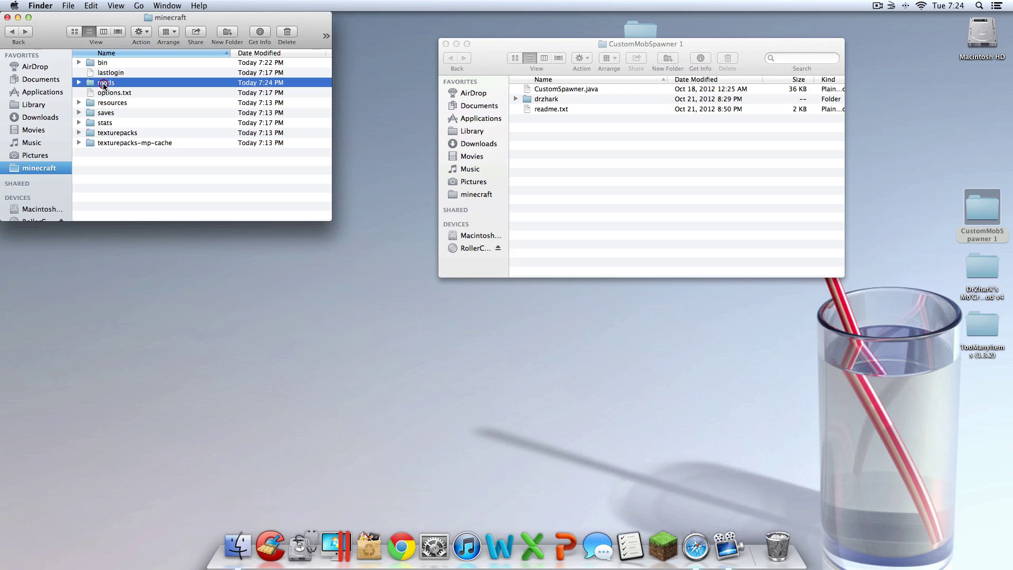
{"action": "double_click", "coordinate": [104, 86]}
Step: Copy CustomSpawner.java into mods and close the CustomMobSpawner 1 window
{"action": "left_click", "coordinate": [602, 127]}
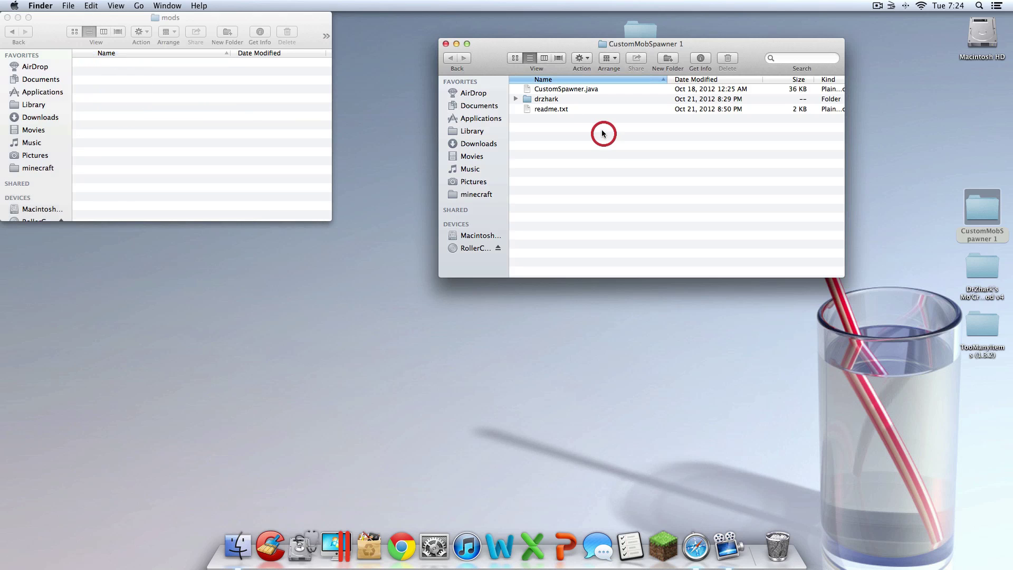
{"action": "left_click", "coordinate": [567, 89]}
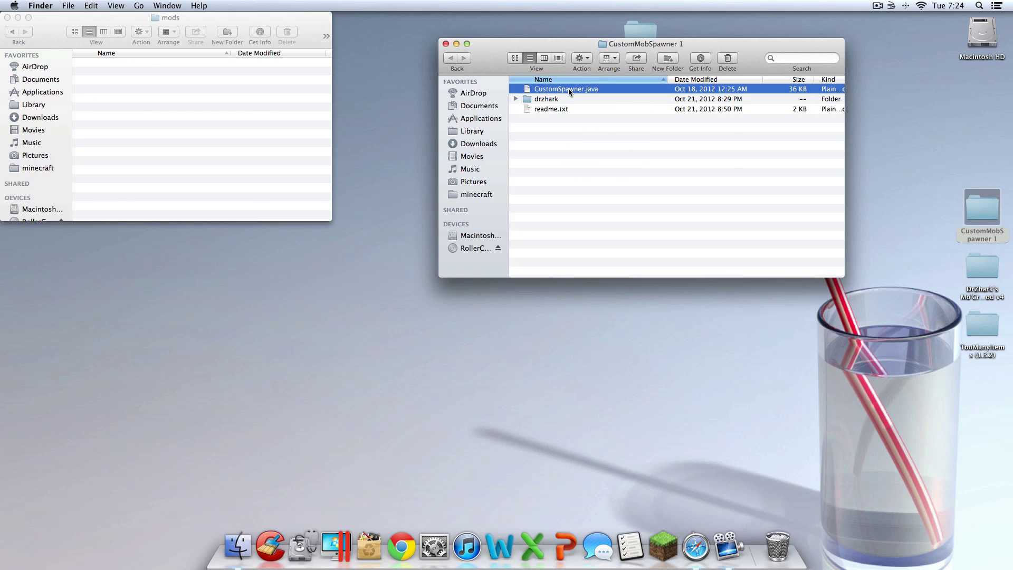
{"action": "right_click", "coordinate": [568, 88]}
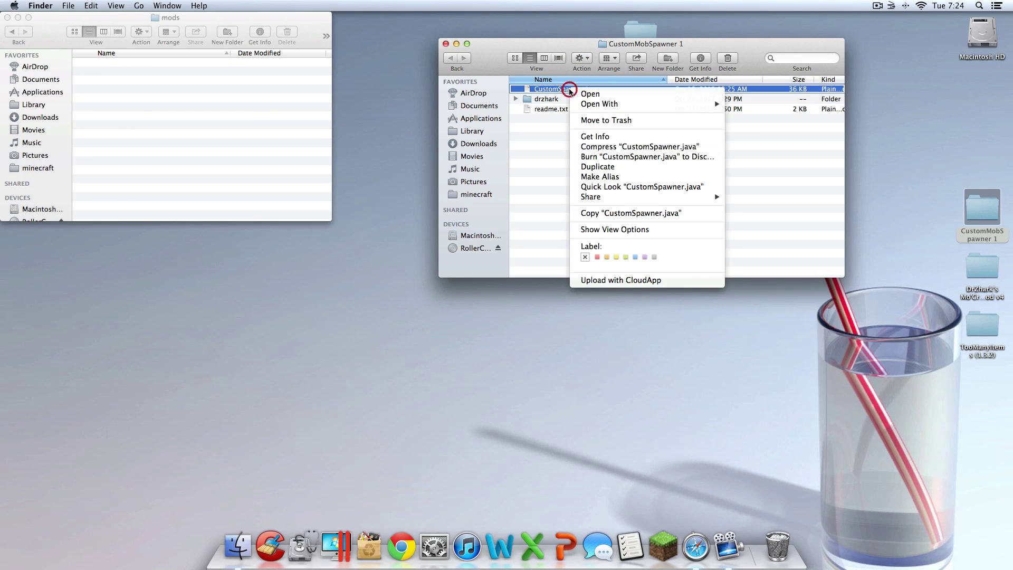
{"action": "left_click", "coordinate": [628, 214]}
{"action": "left_click", "coordinate": [191, 82]}
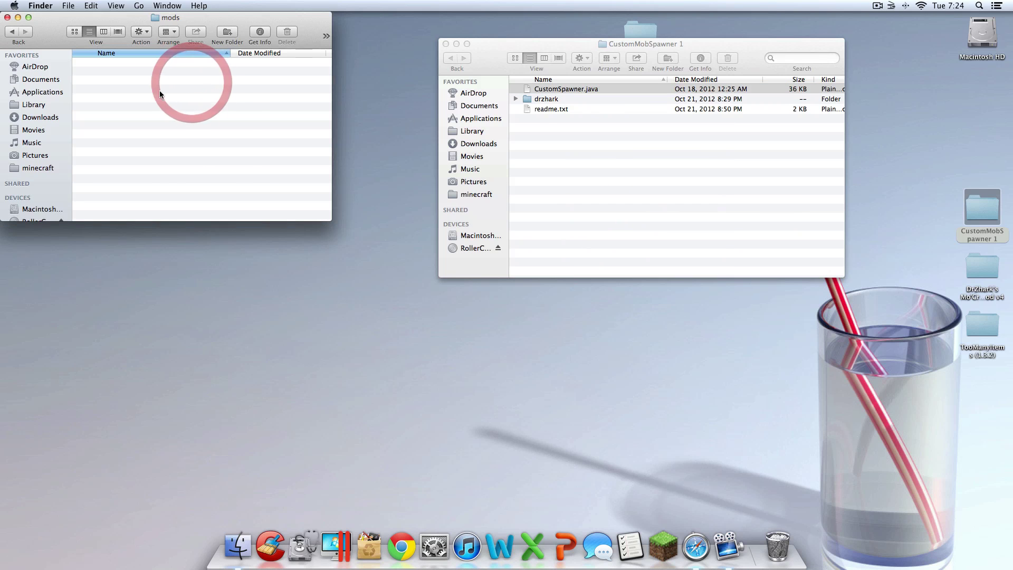
{"action": "right_click", "coordinate": [161, 91]}
{"action": "left_click", "coordinate": [228, 130]}
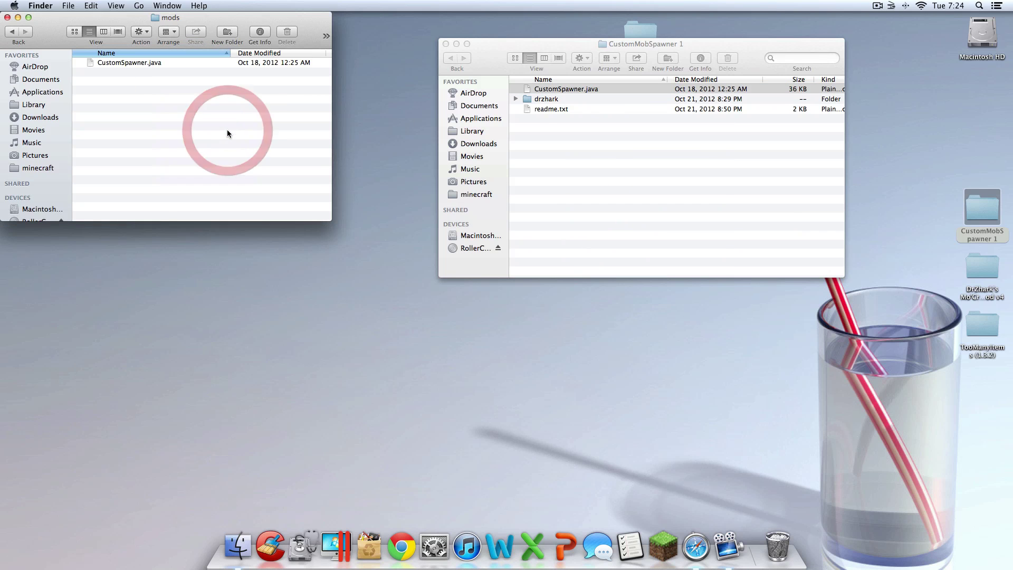
{"action": "left_click", "coordinate": [604, 137]}
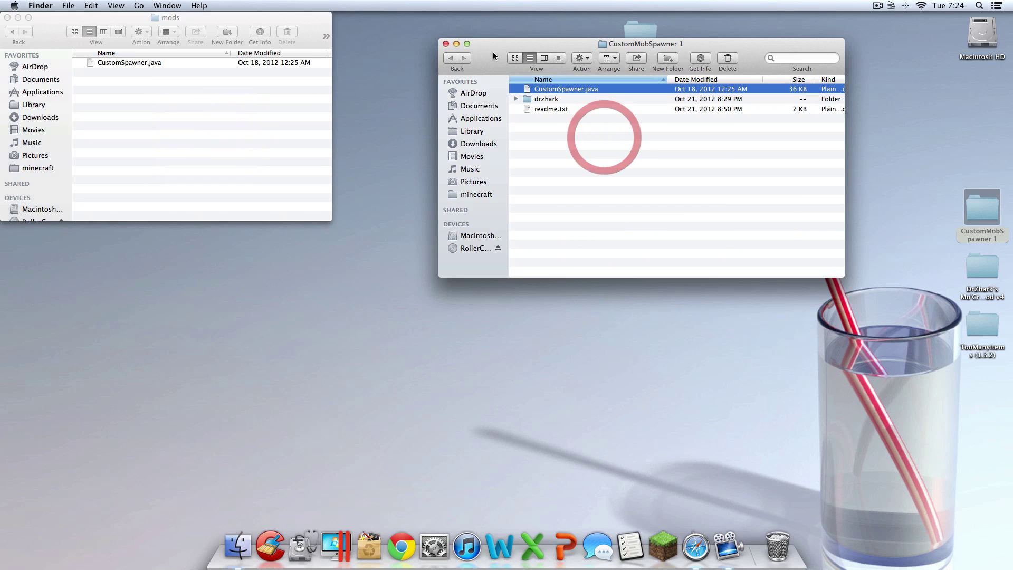
{"action": "left_click", "coordinate": [446, 44]}
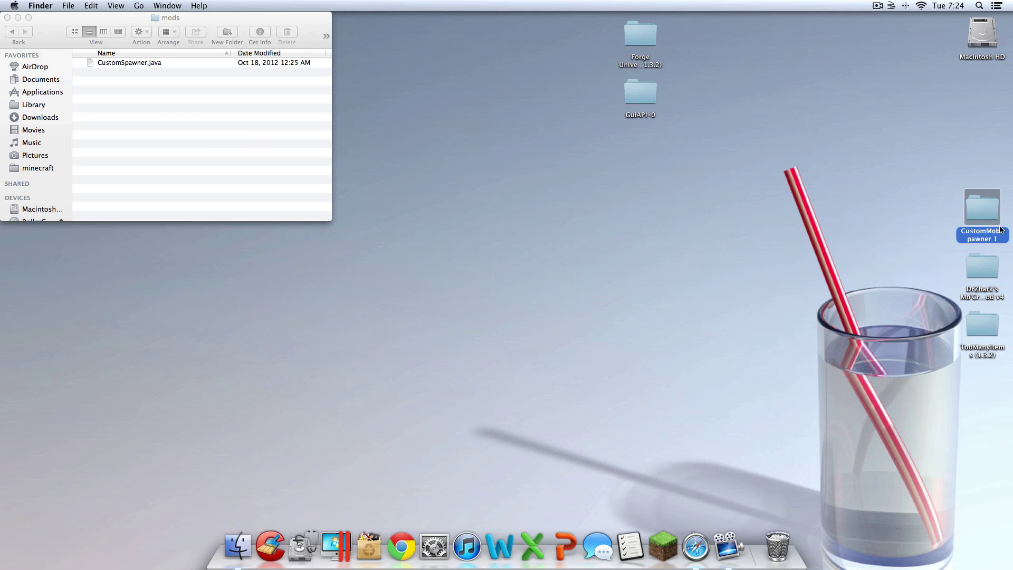
Step: Align CustomMobSpawner 1 under GuiAPI and check inside DrZhark's Mo'Creatures Mod v4 folder
{"action": "left_click_drag", "start_coordinate": [657, 154], "coordinate": [656, 153]}
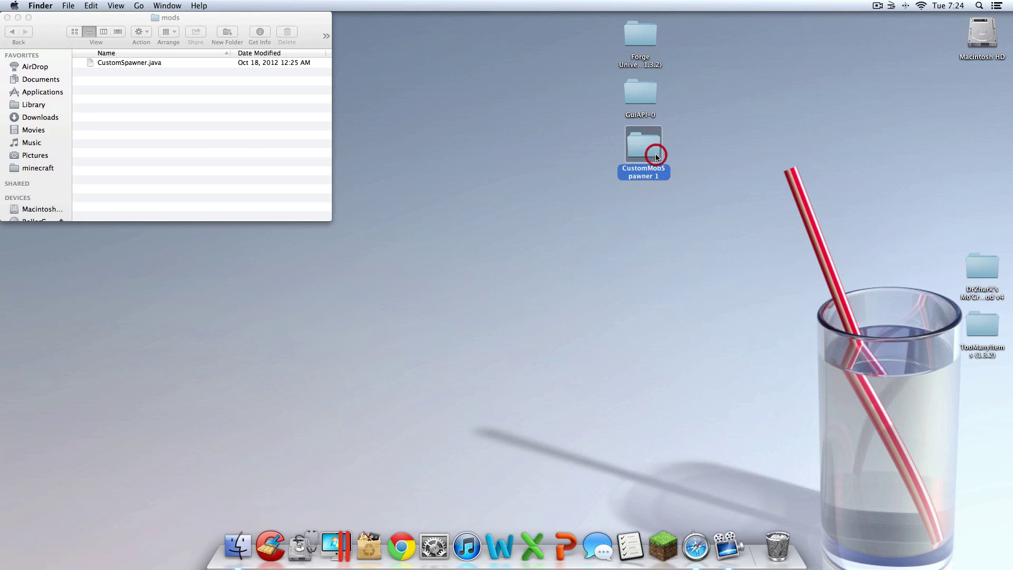
{"action": "right_click", "coordinate": [777, 297]}
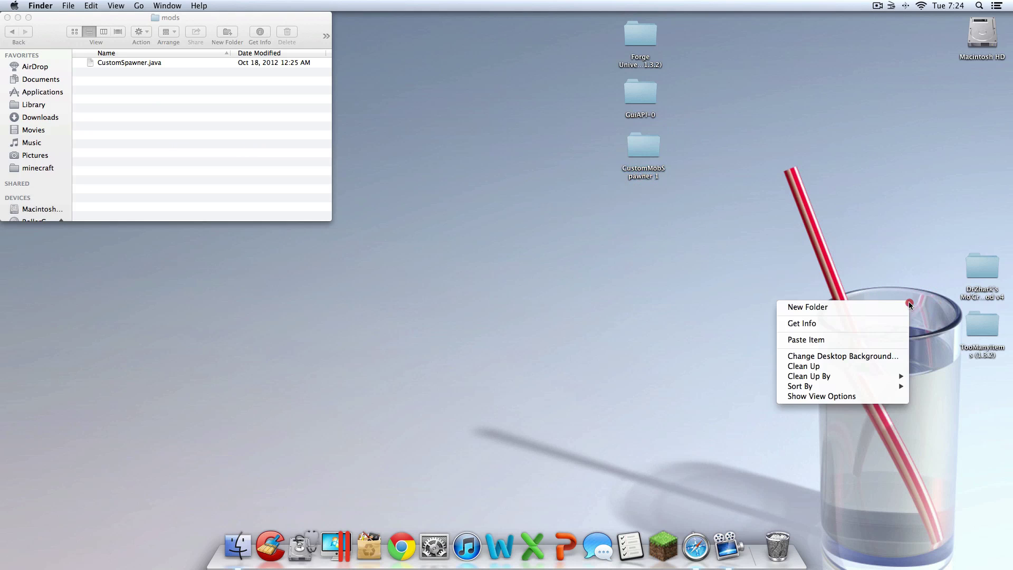
{"action": "left_click", "coordinate": [893, 365]}
{"action": "left_click", "coordinate": [989, 274]}
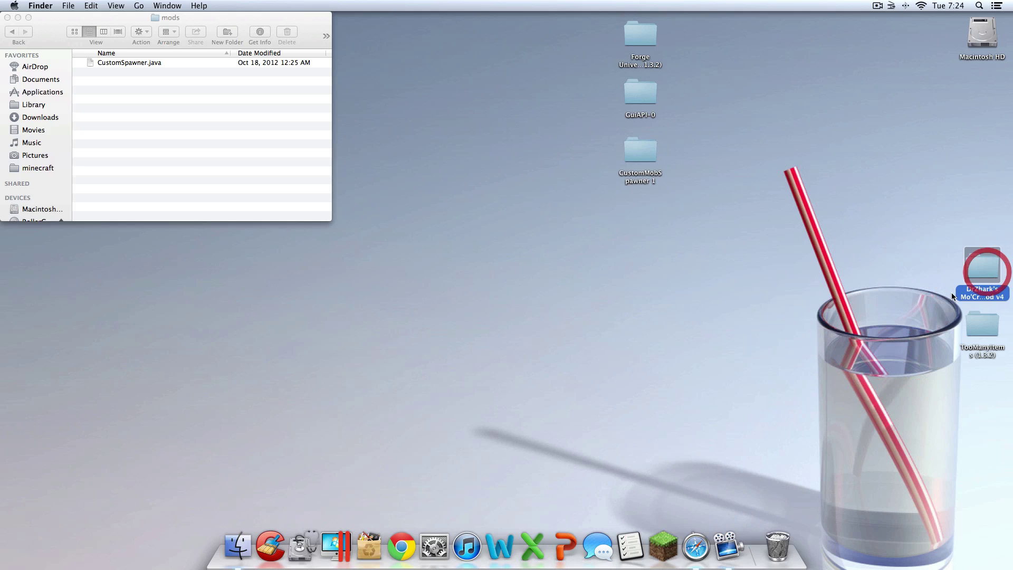
{"action": "double_click", "coordinate": [979, 269]}
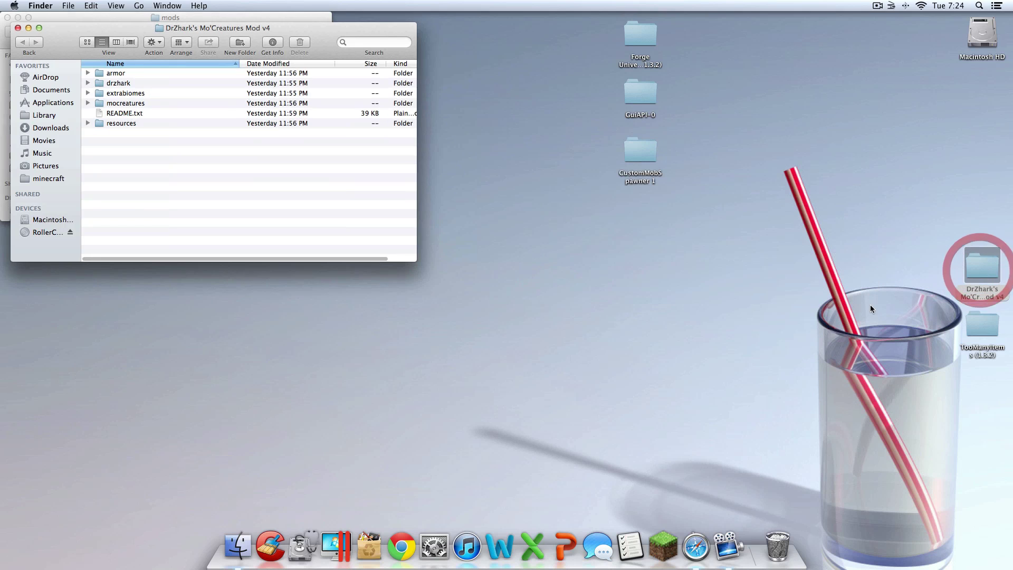
{"action": "left_click", "coordinate": [18, 28]}
Step: Paste a copy of DrZhark's Mo'Creatures Mod v4 folder into mods, then return to minecraft
{"action": "left_click", "coordinate": [970, 265]}
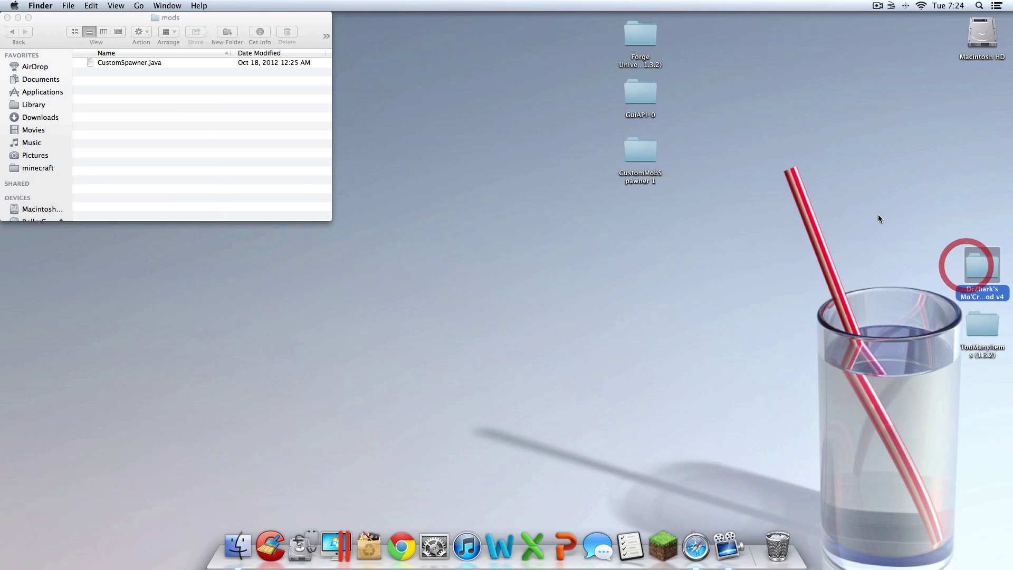
{"action": "right_click", "coordinate": [988, 267]}
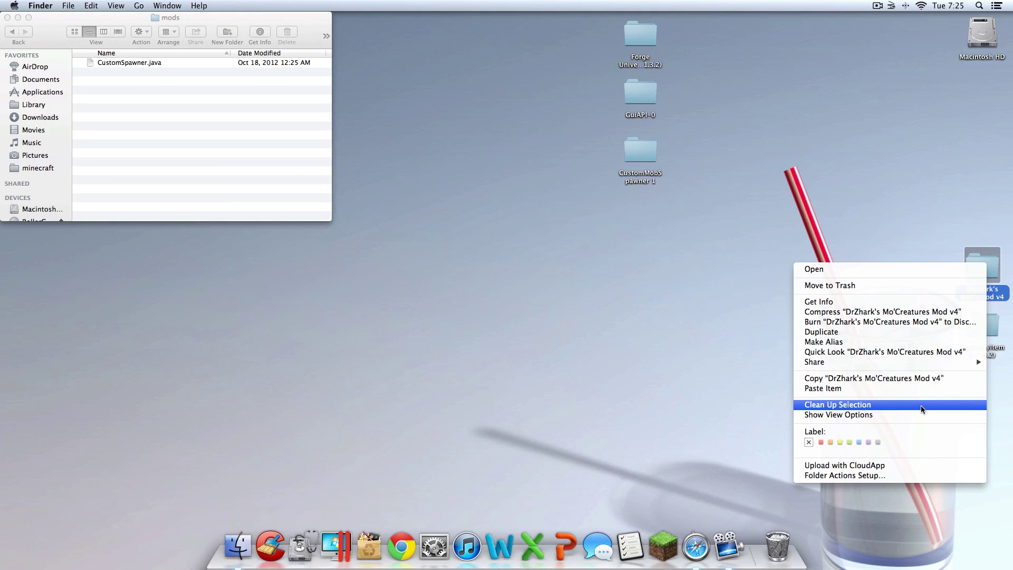
{"action": "left_click", "coordinate": [900, 378]}
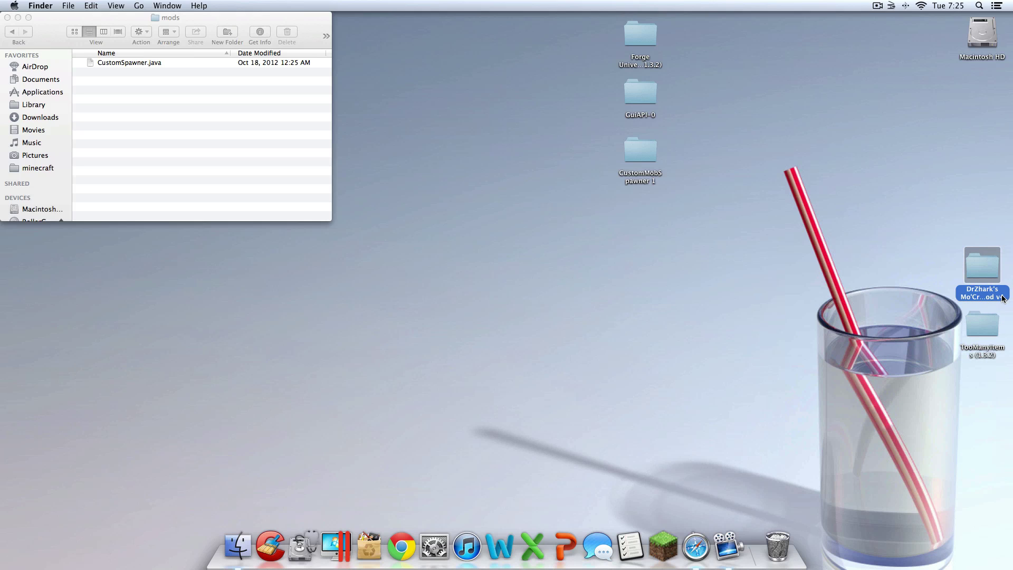
{"action": "left_click", "coordinate": [830, 301]}
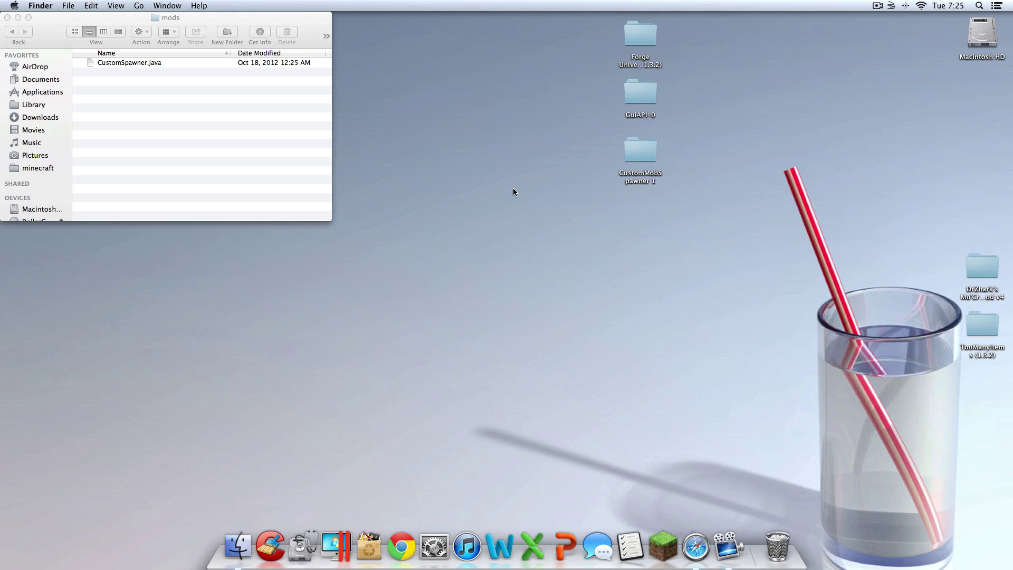
{"action": "left_click", "coordinate": [204, 118]}
{"action": "right_click", "coordinate": [205, 127]}
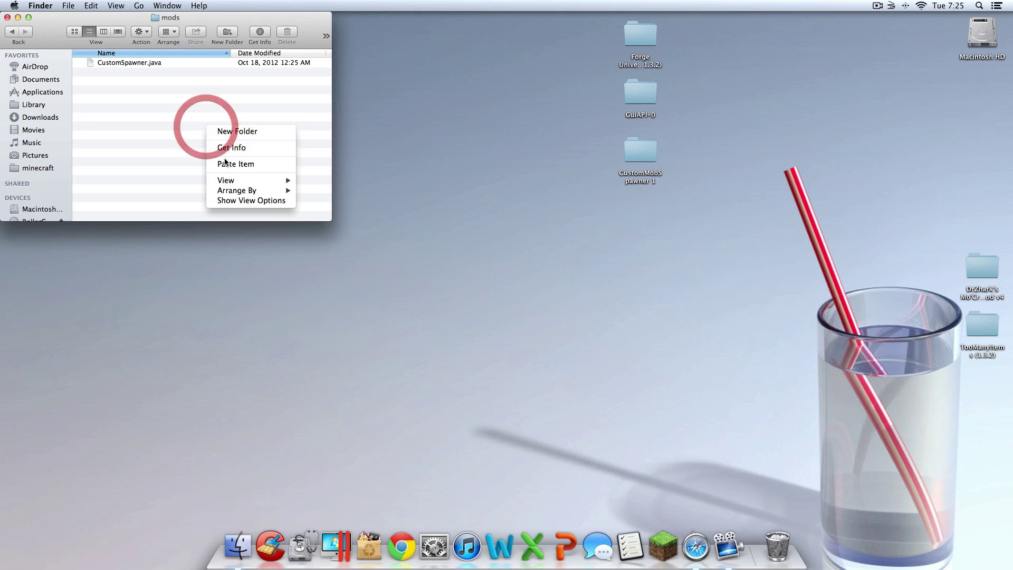
{"action": "left_click", "coordinate": [235, 163]}
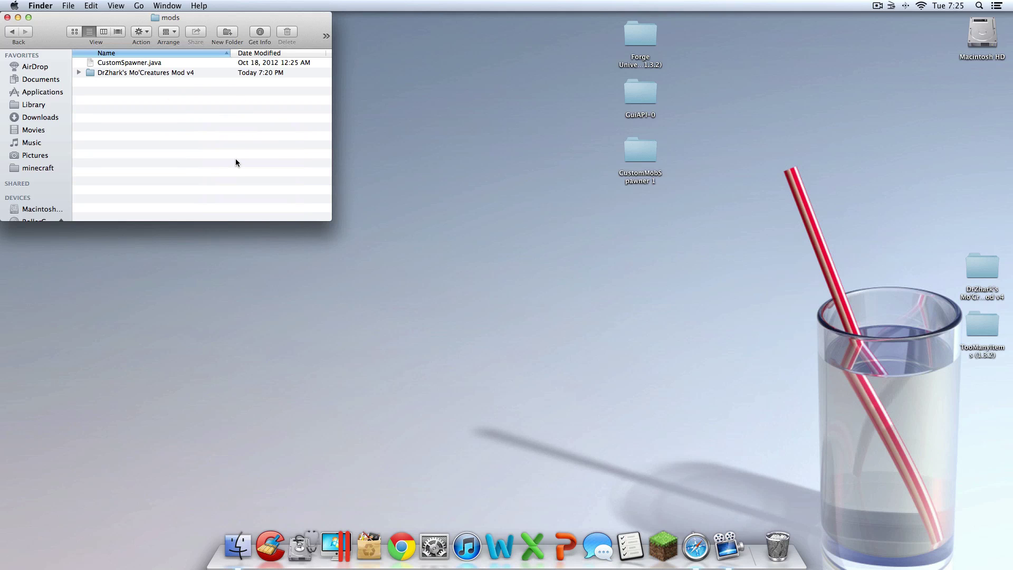
{"action": "left_click", "coordinate": [15, 32]}
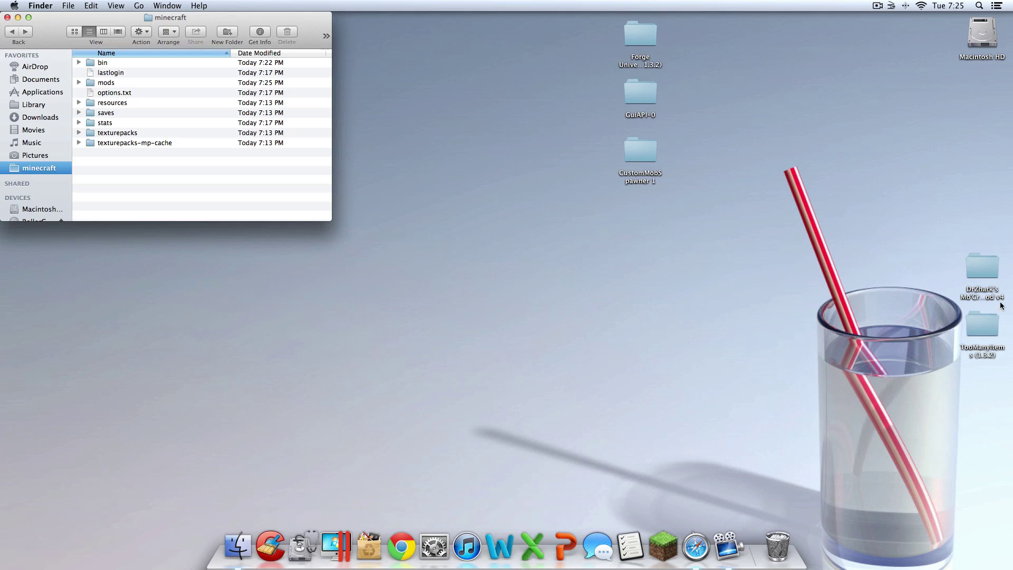
Step: Align DrZhark's folder below CustomMobSpawner 1 and open bin > minecraft.jar
{"action": "left_click_drag", "start_coordinate": [975, 269], "coordinate": [635, 213]}
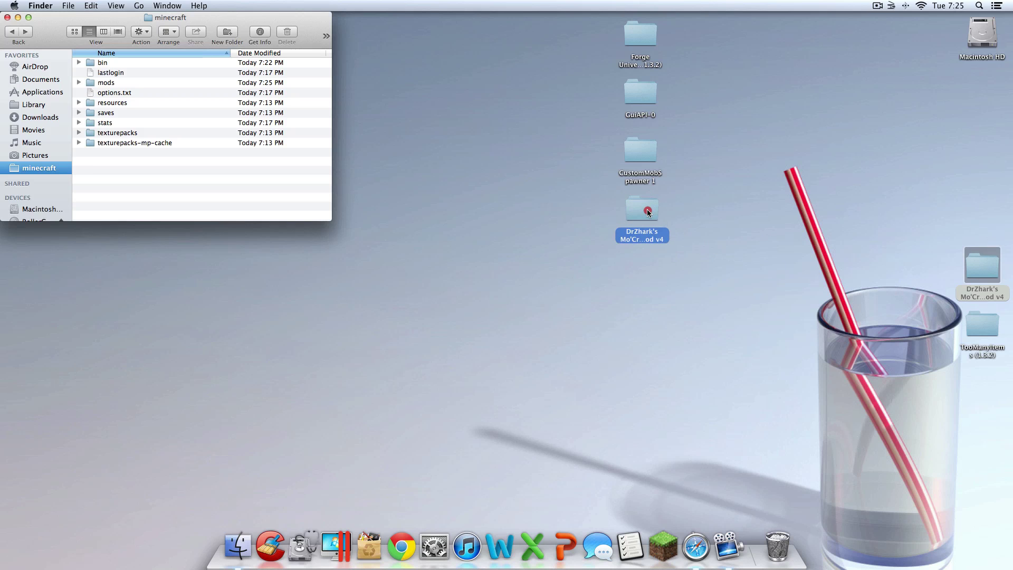
{"action": "right_click", "coordinate": [706, 229]}
{"action": "left_click", "coordinate": [755, 293]}
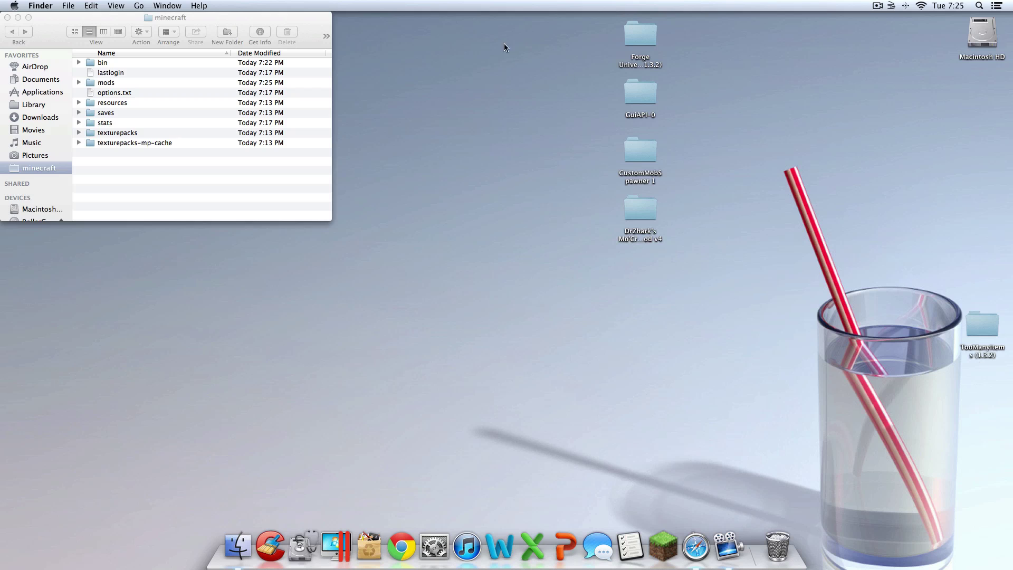
{"action": "double_click", "coordinate": [179, 62]}
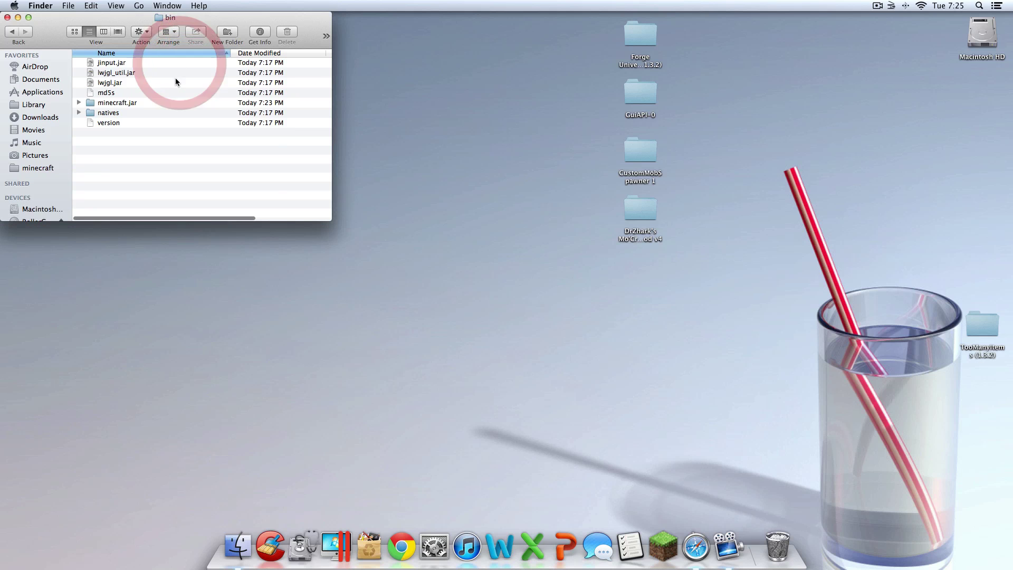
{"action": "double_click", "coordinate": [169, 103]}
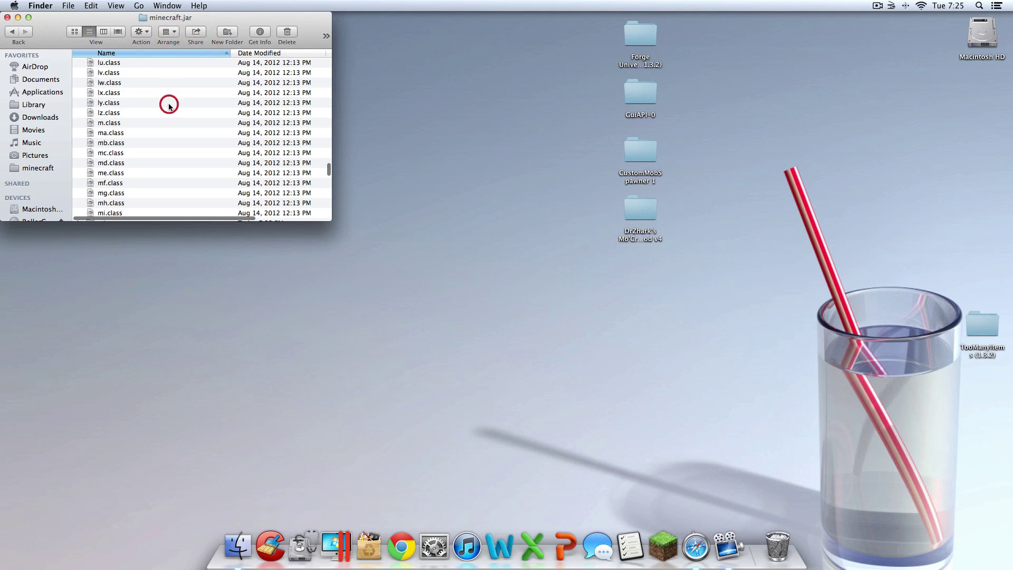
Step: Copy all TooManyItems (1.3.2) files into minecraft.jar, replacing existing ones, then close both windows
{"action": "double_click", "coordinate": [980, 327]}
{"action": "left_click_drag", "start_coordinate": [166, 36], "coordinate": [668, 150]}
{"action": "key", "text": "super+a"}
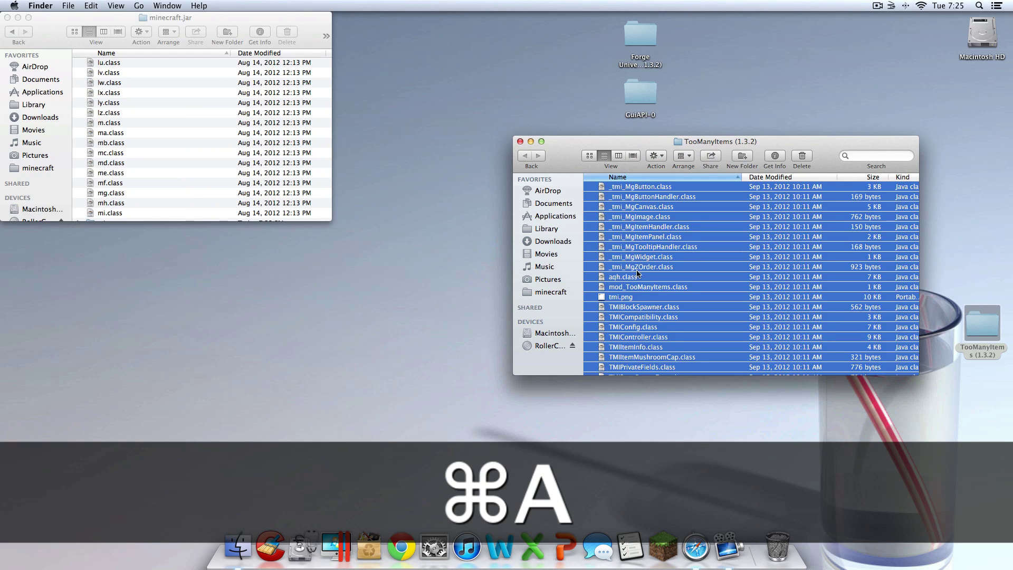
{"action": "key", "text": "super+c"}
{"action": "left_click", "coordinate": [194, 167]}
{"action": "key", "text": "super+v"}
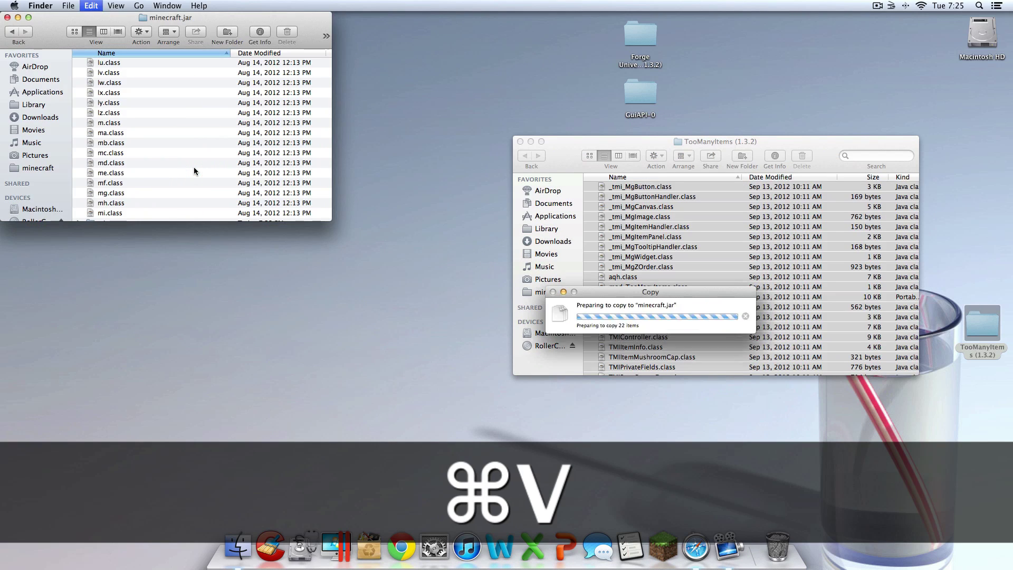
{"action": "left_click", "coordinate": [738, 330]}
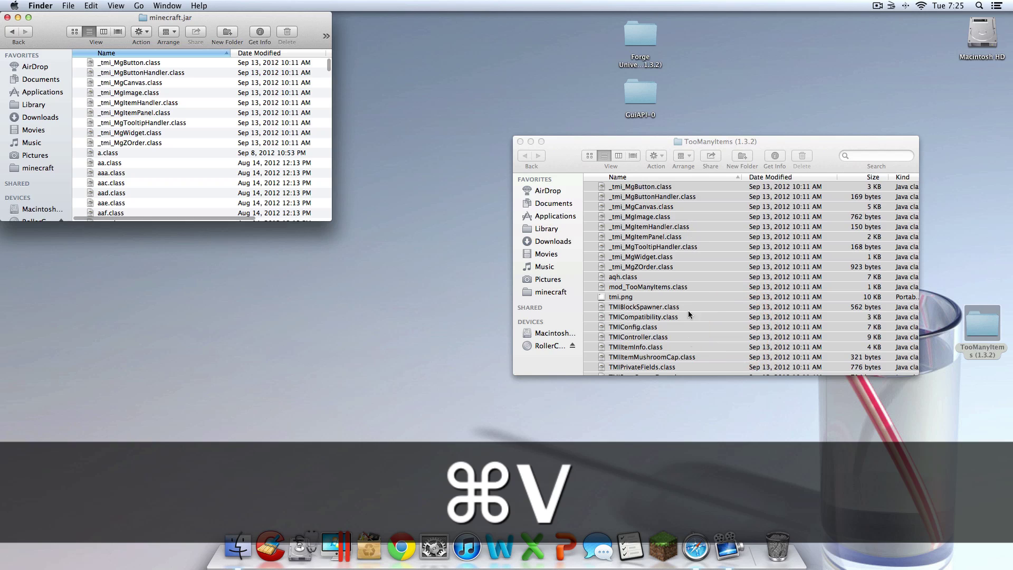
{"action": "left_click", "coordinate": [520, 142]}
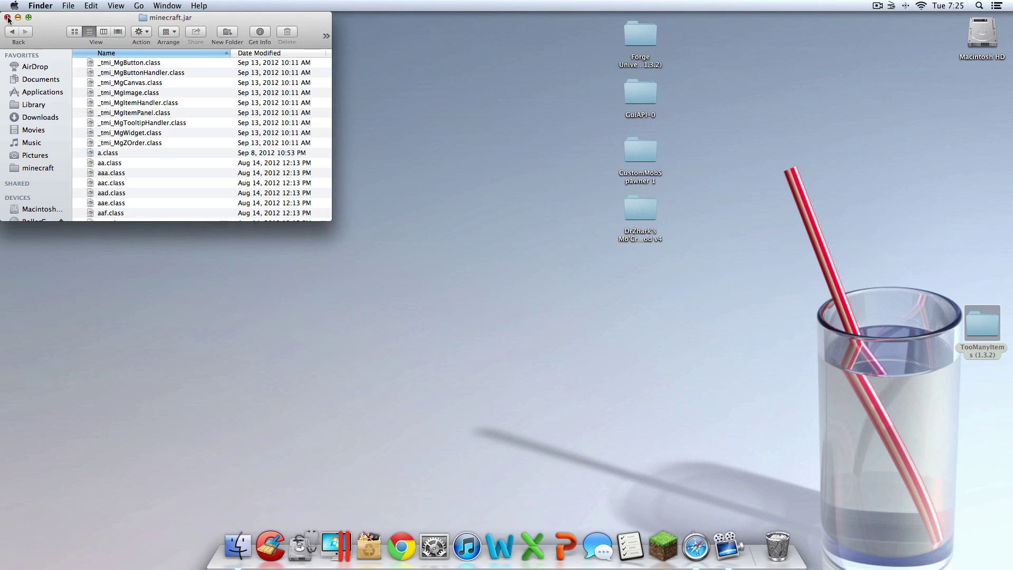
{"action": "left_click", "coordinate": [8, 17]}
{"action": "left_click_drag", "start_coordinate": [988, 329], "coordinate": [802, 316]}
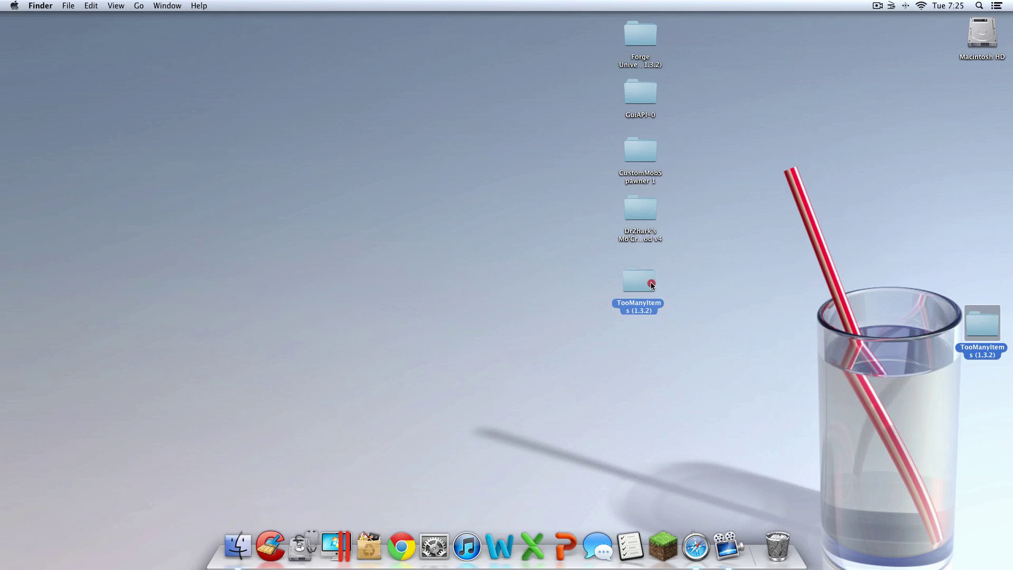
Step: Align the TooManyItems folder on the desktop, start the Minecraft launcher, and empty the Trash
{"action": "left_click_drag", "start_coordinate": [650, 281], "coordinate": [649, 281]}
{"action": "right_click", "coordinate": [719, 300]}
{"action": "left_click", "coordinate": [784, 367]}
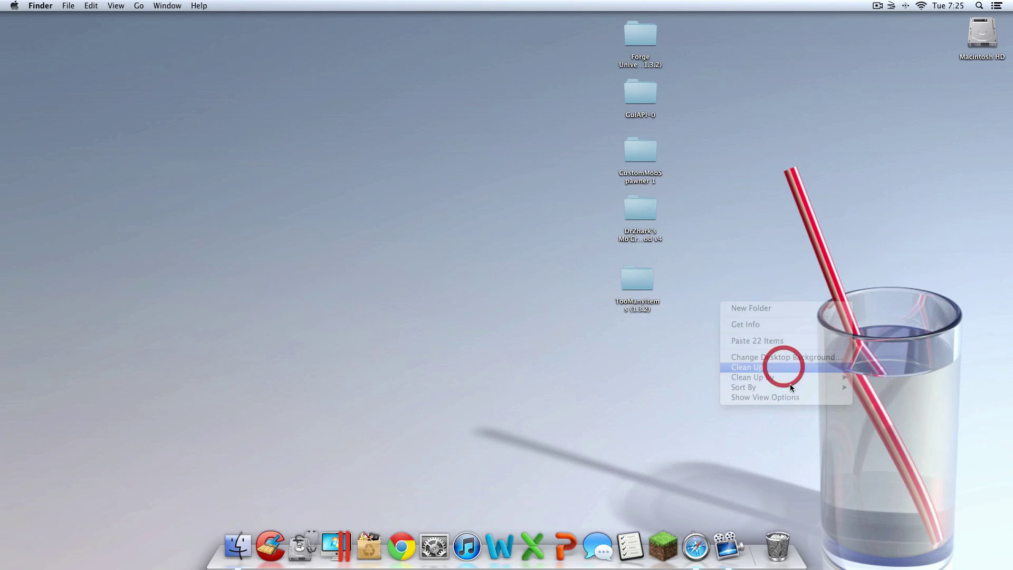
{"action": "left_click", "coordinate": [664, 533]}
{"action": "right_click", "coordinate": [781, 523]}
{"action": "left_click", "coordinate": [796, 477]}
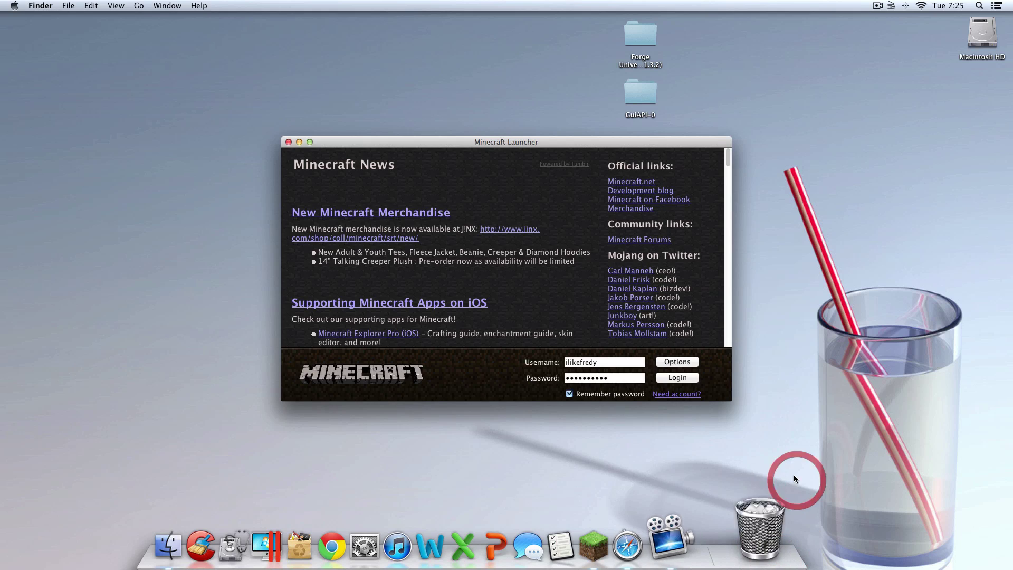
{"action": "key", "text": "Return"}
Step: Log in and enlarge the game window to full screen
{"action": "left_click", "coordinate": [677, 379]}
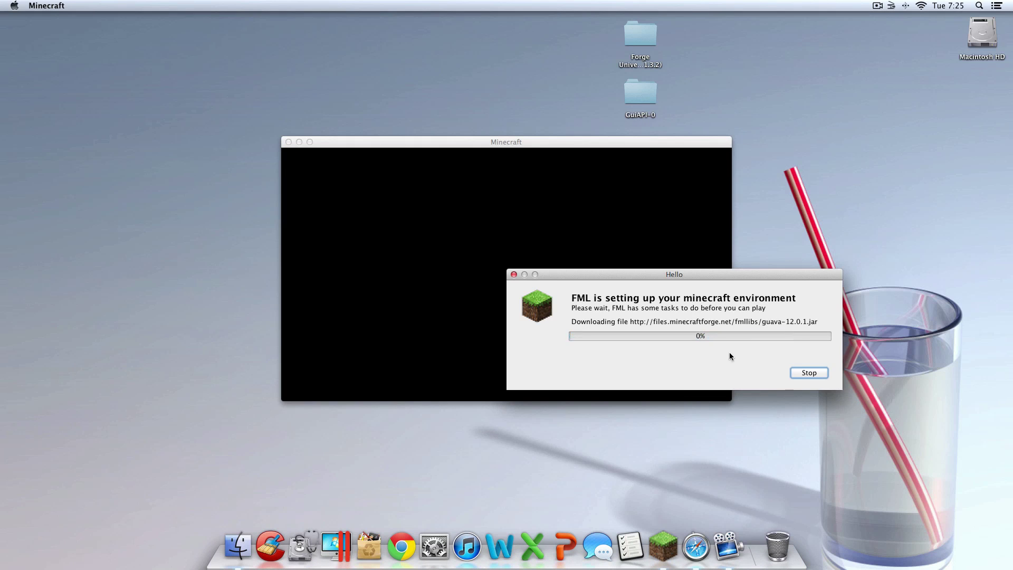
{"action": "left_click_drag", "start_coordinate": [714, 274], "coordinate": [556, 17]}
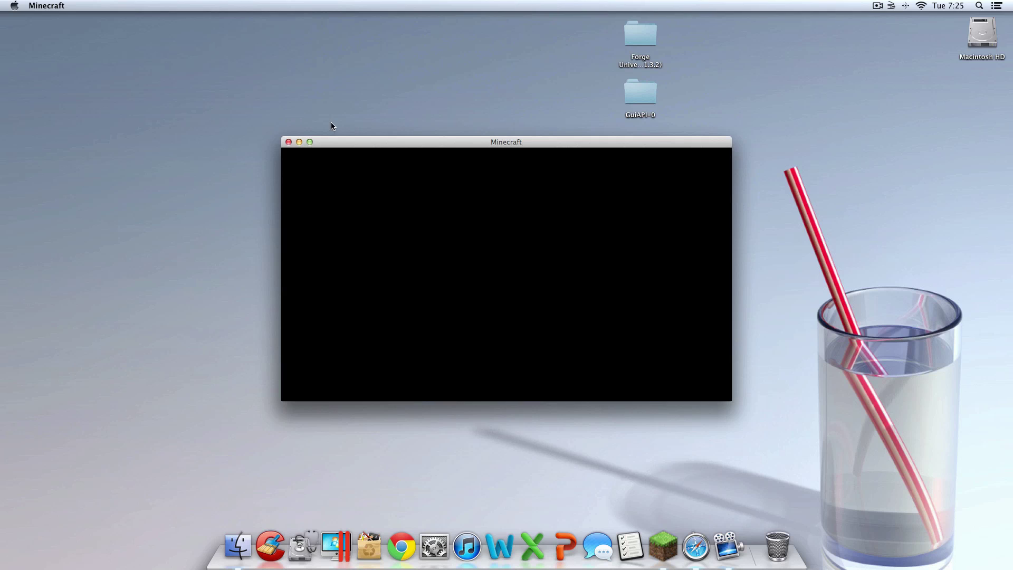
{"action": "left_click", "coordinate": [310, 142]}
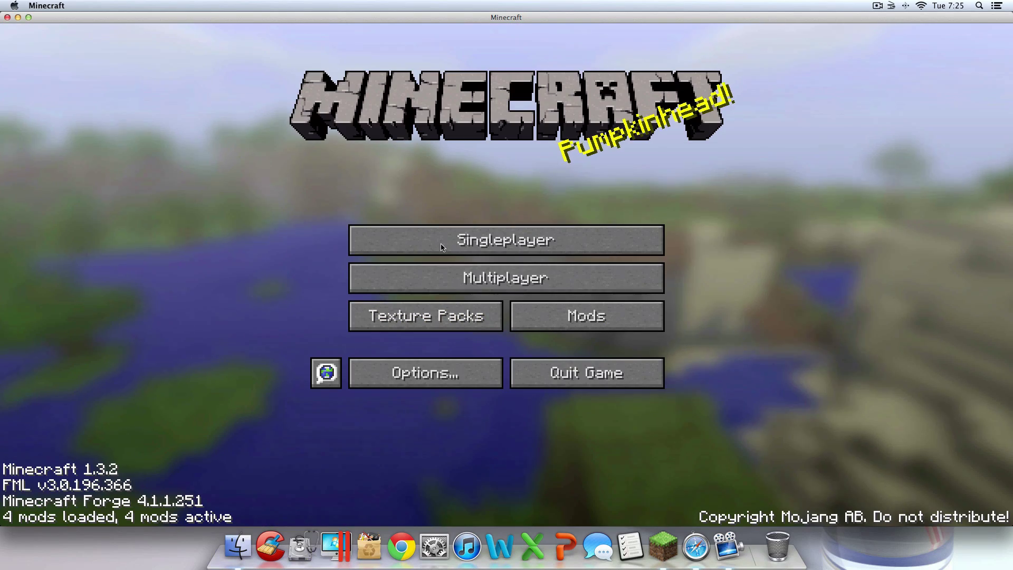
Step: Go to Singleplayer > Create New World, clear the default name, and type 'M'
{"action": "left_click", "coordinate": [555, 255]}
{"action": "left_click", "coordinate": [643, 451]}
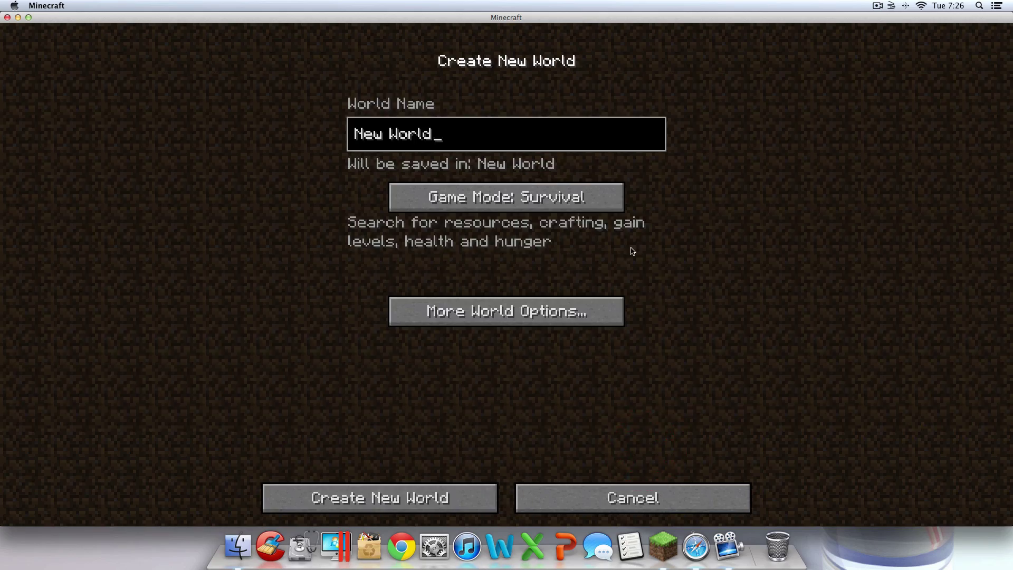
{"action": "key", "text": "BackSpace"}
{"action": "type", "text": "Mo'"}
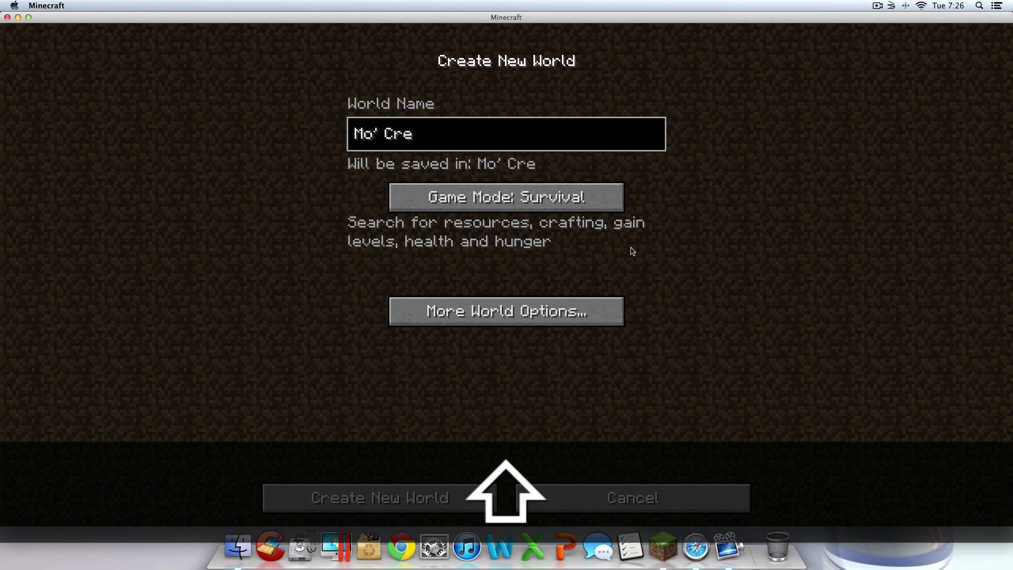